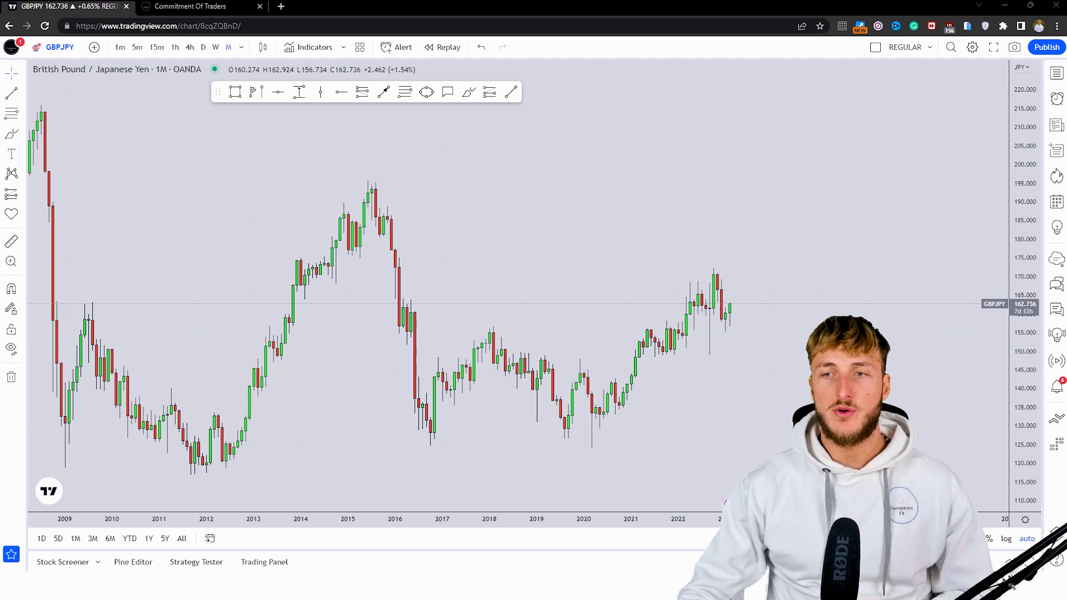
Frame the GBPJPY monthly chart on 2015–2026, with empty space to the right for projections
{"action": "left_click_drag", "start_coordinate": [650, 388], "coordinate": [439, 386]}
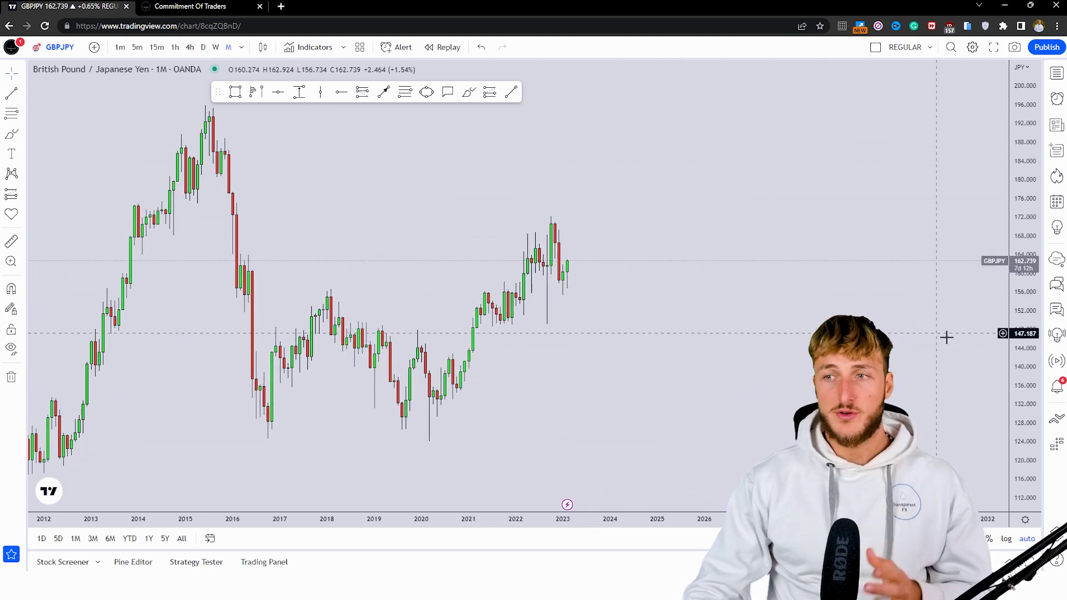
{"action": "left_click_drag", "start_coordinate": [1024, 337], "coordinate": [762, 367]}
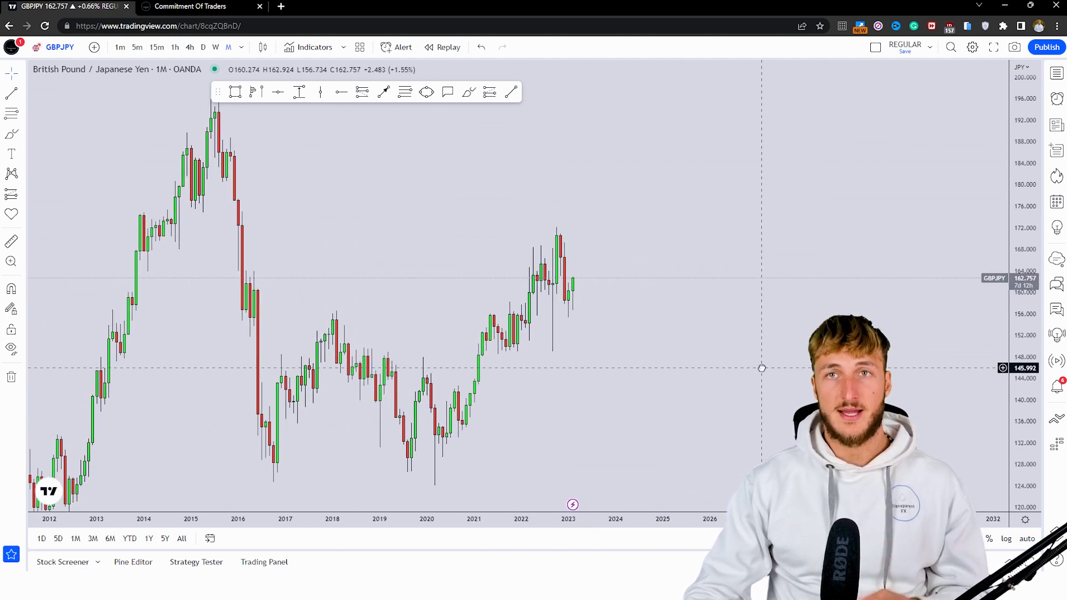
{"action": "left_click", "coordinate": [505, 486]}
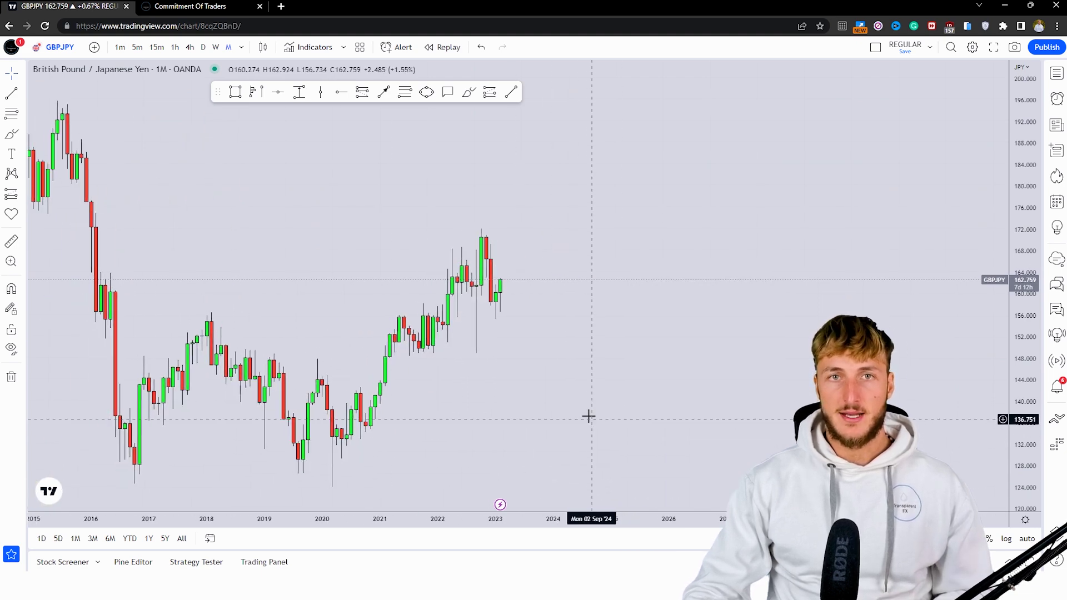
{"action": "left_click", "coordinate": [237, 5]}
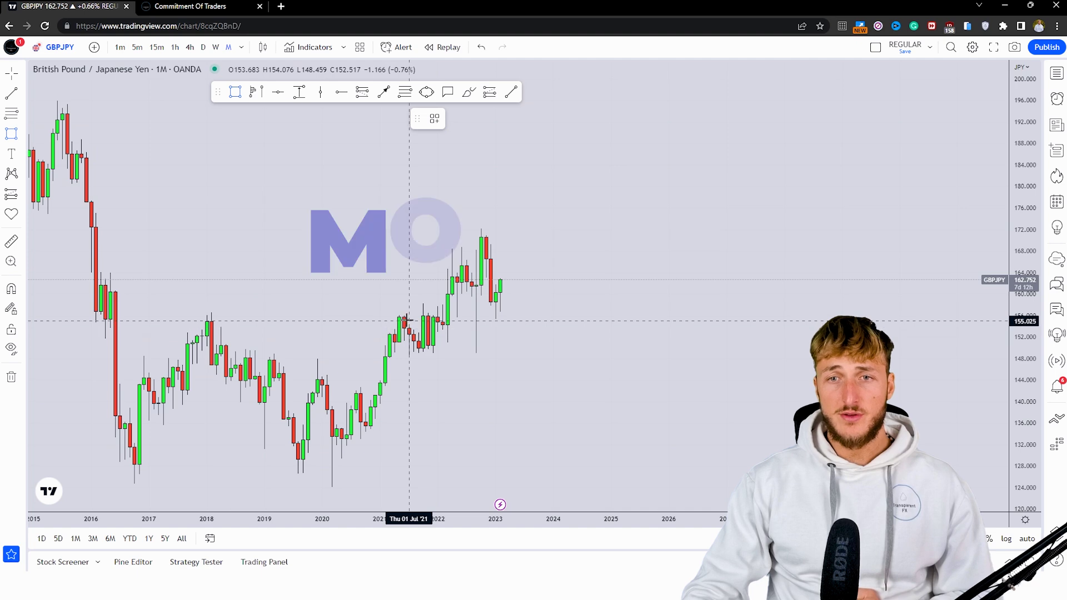
Draw a blue zone over 156–158 spanning 2021 into 2024, then sketch brush marks around it
{"action": "left_click_drag", "start_coordinate": [389, 318], "coordinate": [553, 303]}
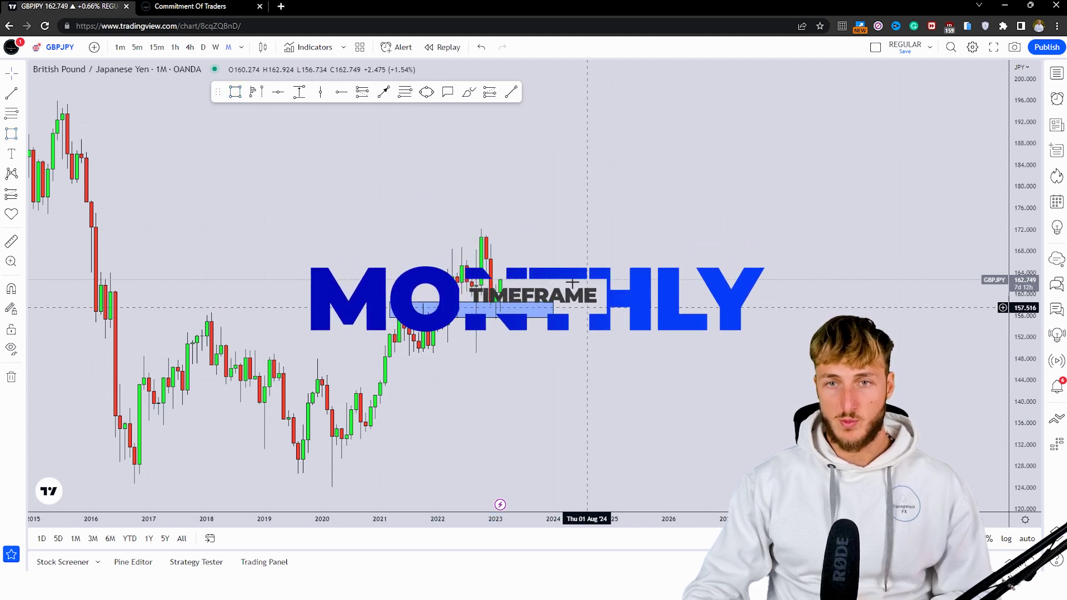
{"action": "left_click", "coordinate": [470, 92]}
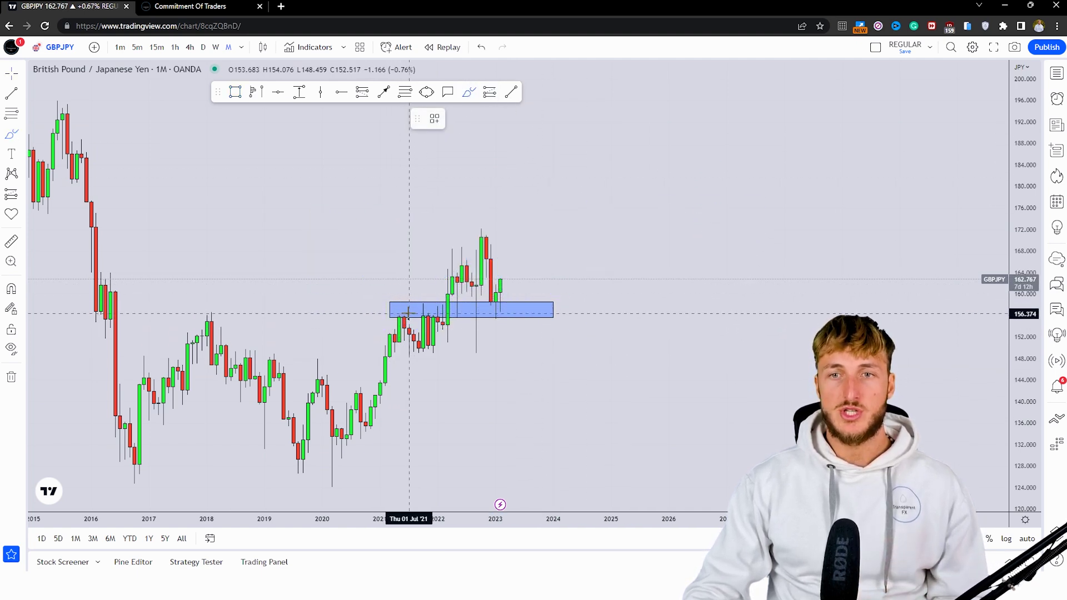
{"action": "mouse_move", "coordinate": [401, 307]}
{"action": "left_mouse_down"}
{"action": "mouse_move", "coordinate": [414, 325]}
{"action": "mouse_move", "coordinate": [425, 308]}
{"action": "mouse_move", "coordinate": [443, 320]}
{"action": "mouse_move", "coordinate": [458, 308]}
{"action": "left_mouse_up"}
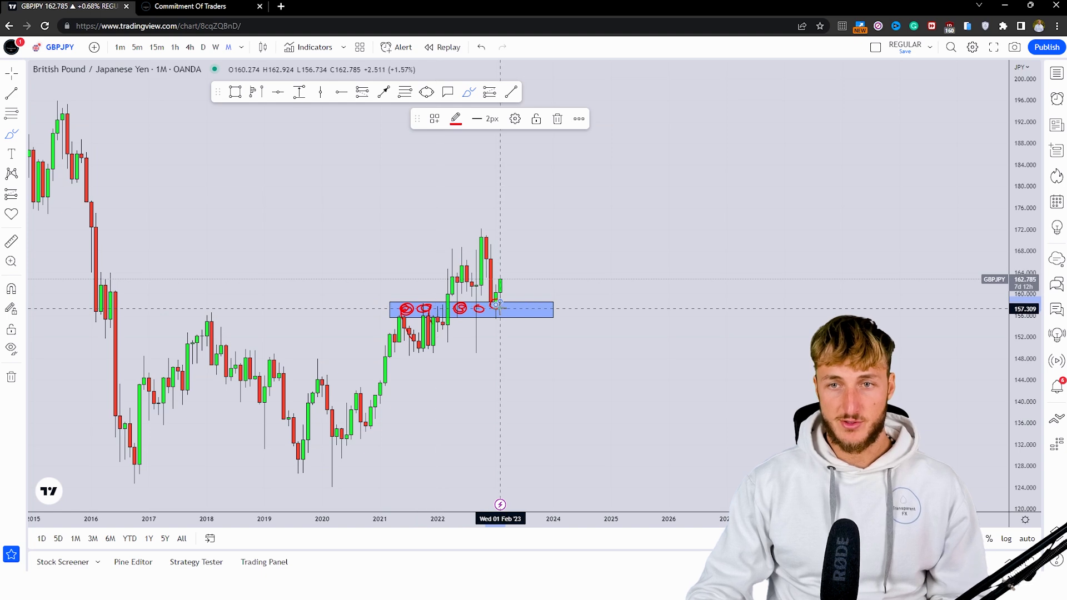
{"action": "left_click_drag", "start_coordinate": [502, 281], "coordinate": [507, 247]}
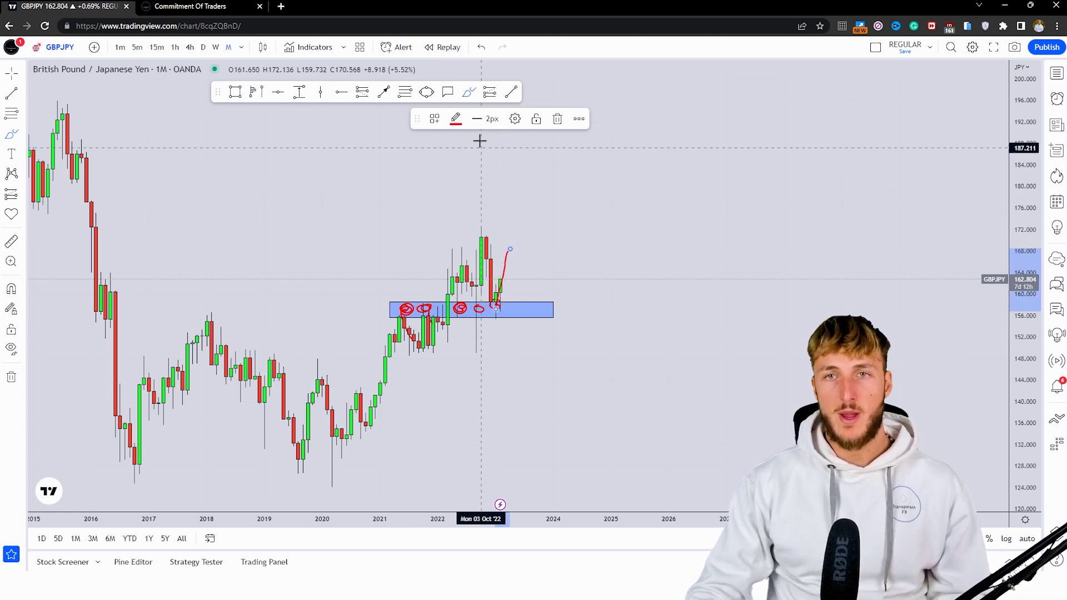
Undo the brush sketches, redraw red circles at the zone's touches, then undo the last stroke
{"action": "left_click", "coordinate": [478, 47]}
{"action": "left_click", "coordinate": [478, 48]}
{"action": "left_click", "coordinate": [479, 48]}
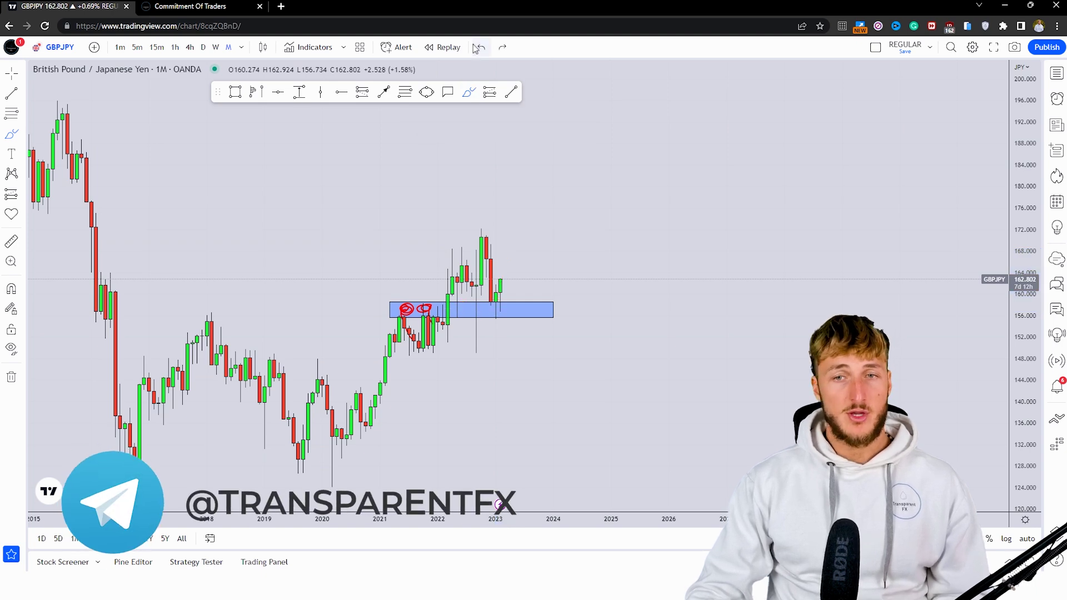
{"action": "left_click", "coordinate": [478, 47]}
{"action": "mouse_move", "coordinate": [409, 312]}
{"action": "left_mouse_down"}
{"action": "mouse_move", "coordinate": [396, 315]}
{"action": "mouse_move", "coordinate": [414, 329]}
{"action": "mouse_move", "coordinate": [461, 312]}
{"action": "left_mouse_up"}
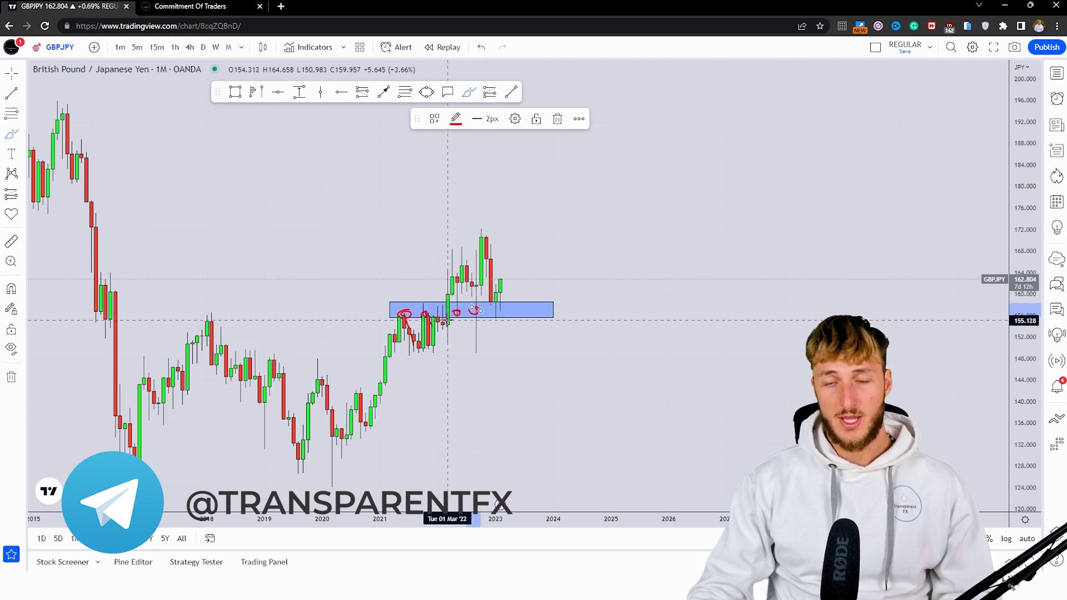
{"action": "left_click_drag", "start_coordinate": [506, 306], "coordinate": [509, 271]}
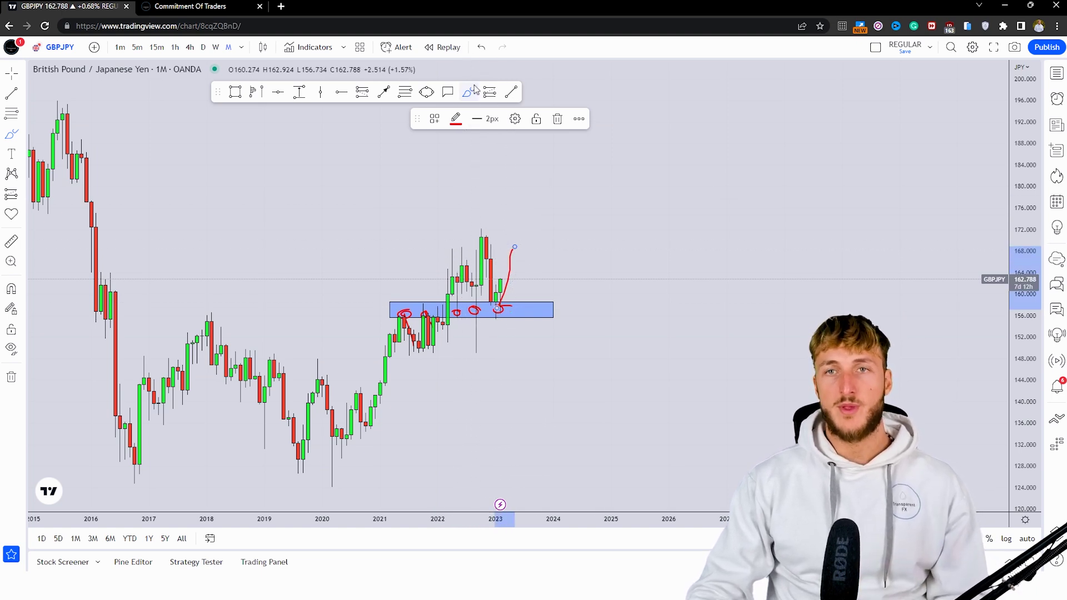
{"action": "left_click", "coordinate": [481, 53]}
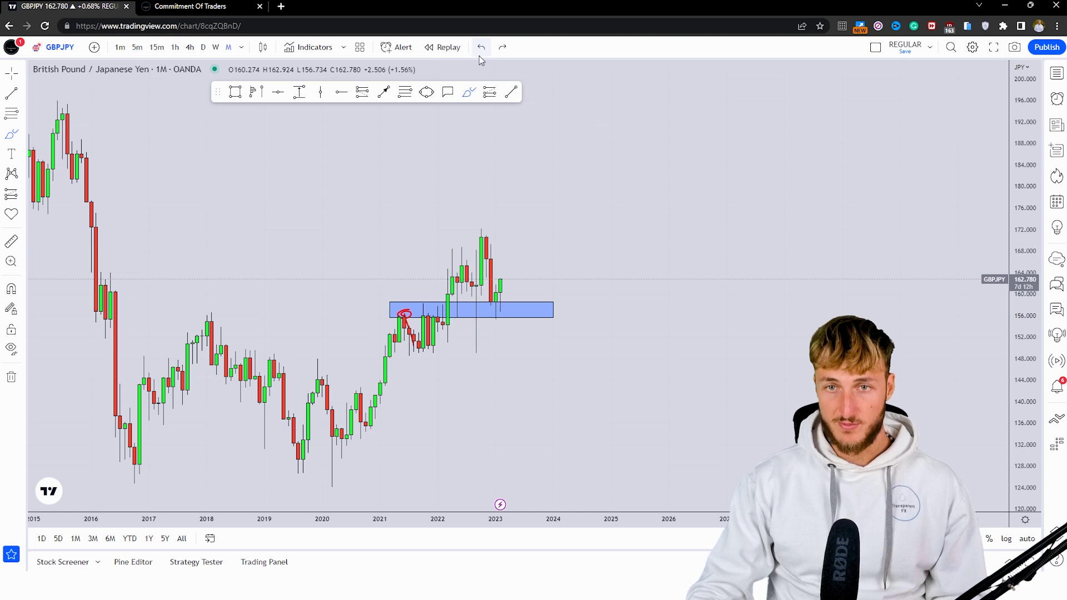
Switch GBPJPY to the weekly timeframe and discard a red mark sketched at the recent lows
{"action": "left_click", "coordinate": [215, 48]}
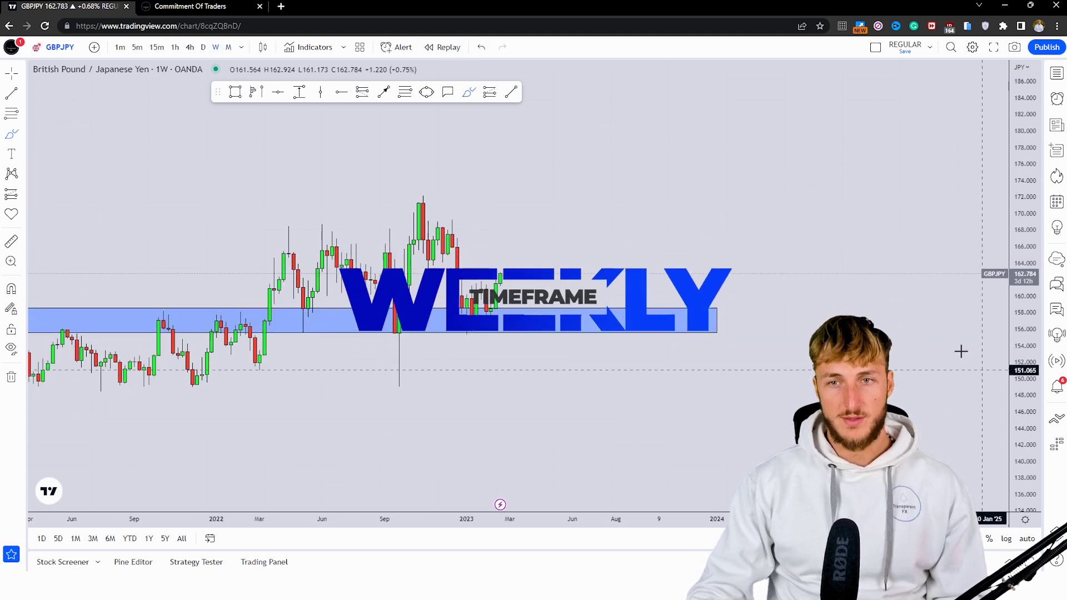
{"action": "left_click", "coordinate": [470, 93]}
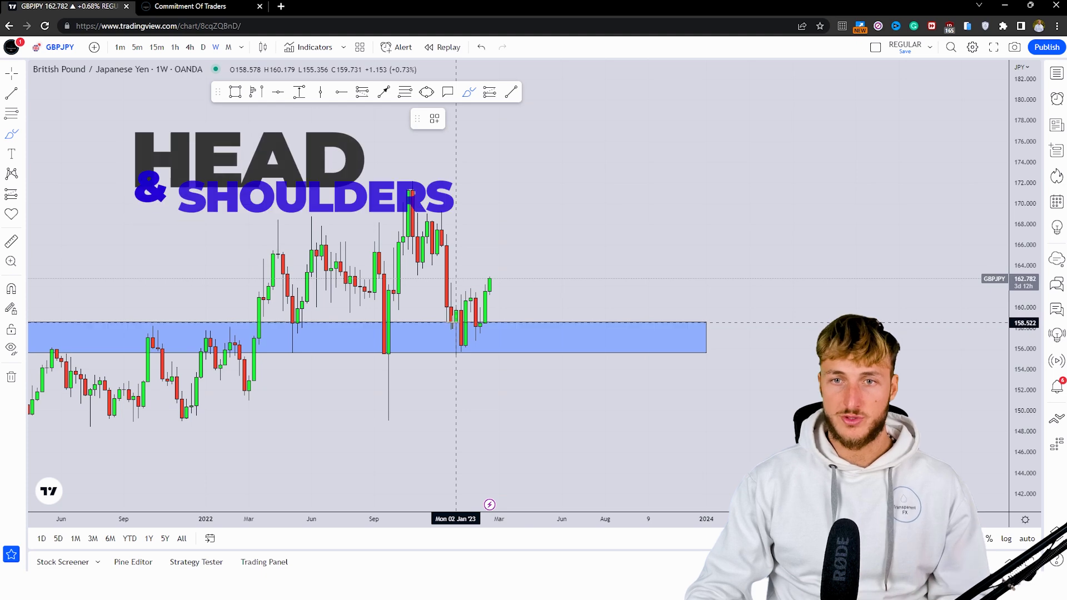
{"action": "mouse_move", "coordinate": [456, 321]}
{"action": "left_mouse_down"}
{"action": "mouse_move", "coordinate": [462, 350]}
{"action": "mouse_move", "coordinate": [489, 318]}
{"action": "left_mouse_up"}
{"action": "left_click", "coordinate": [481, 47]}
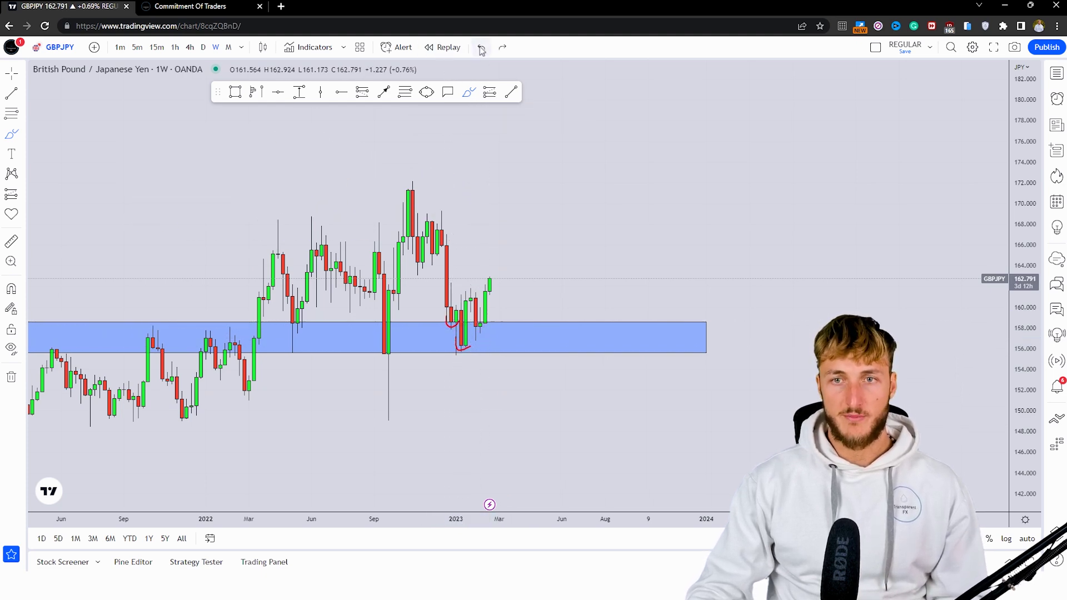
Change the chart to a line chart and delete the blue zone rectangle
{"action": "left_click", "coordinate": [263, 47]}
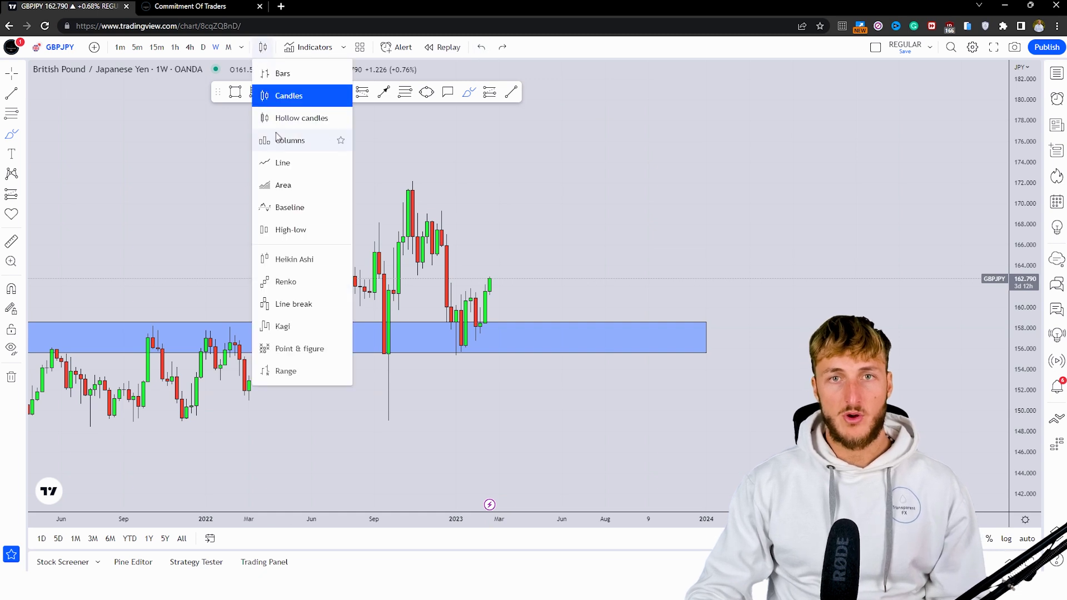
{"action": "left_click", "coordinate": [283, 163]}
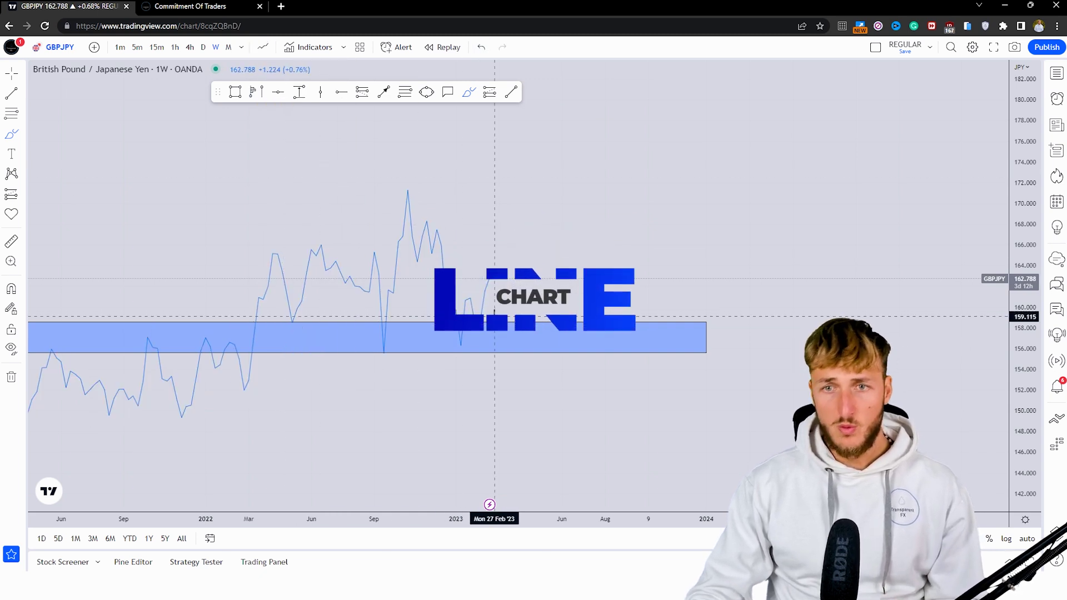
{"action": "left_click", "coordinate": [492, 319]}
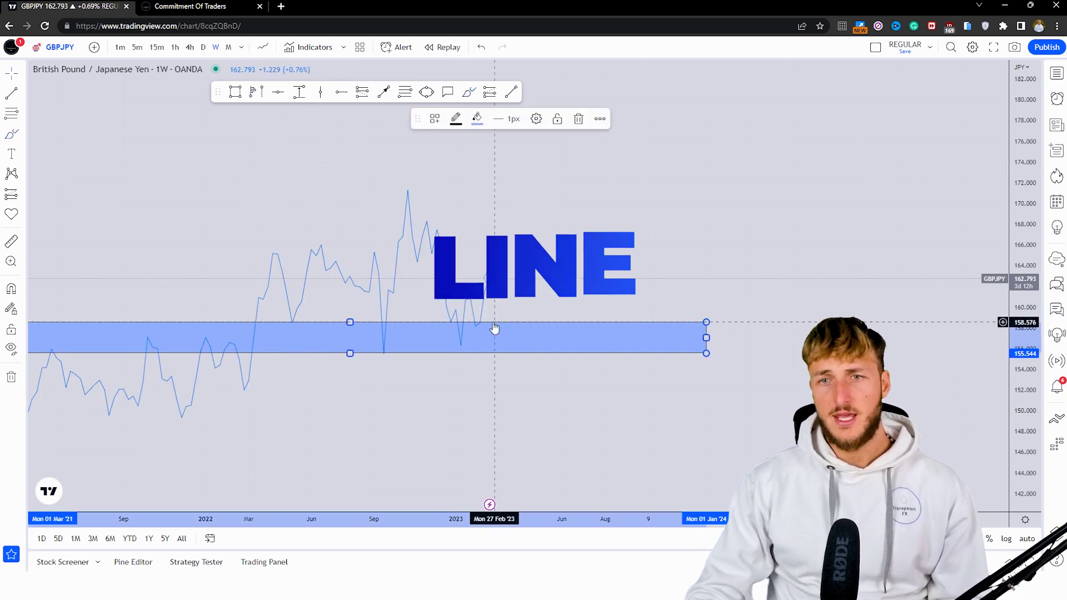
{"action": "left_click", "coordinate": [572, 117]}
Sketch and remove marks on the line chart, then return the chart to candlesticks
{"action": "left_click", "coordinate": [470, 93]}
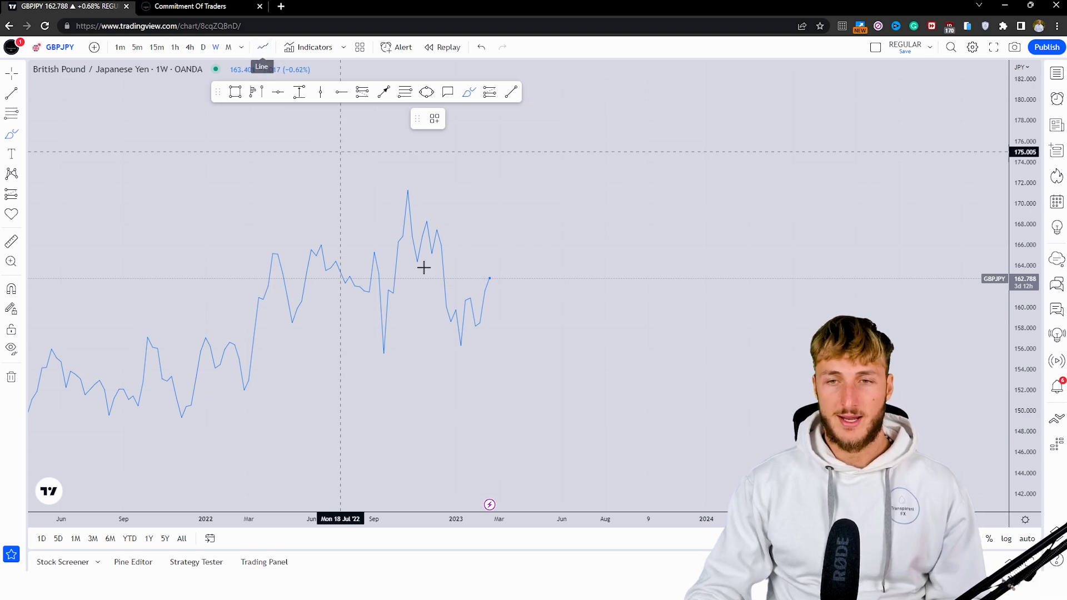
{"action": "left_click", "coordinate": [439, 325]}
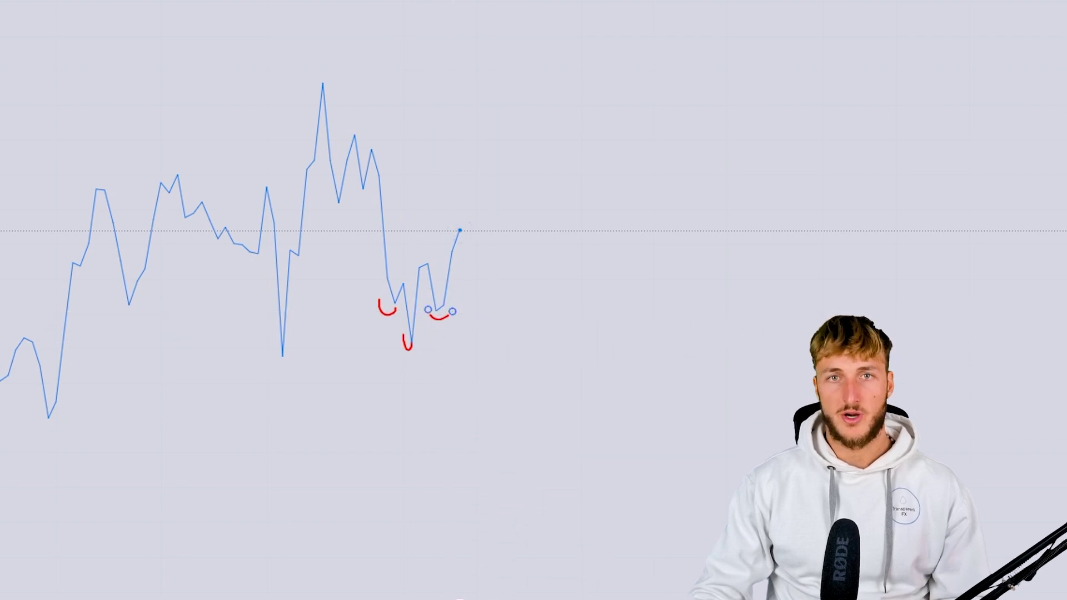
{"action": "left_click", "coordinate": [262, 47]}
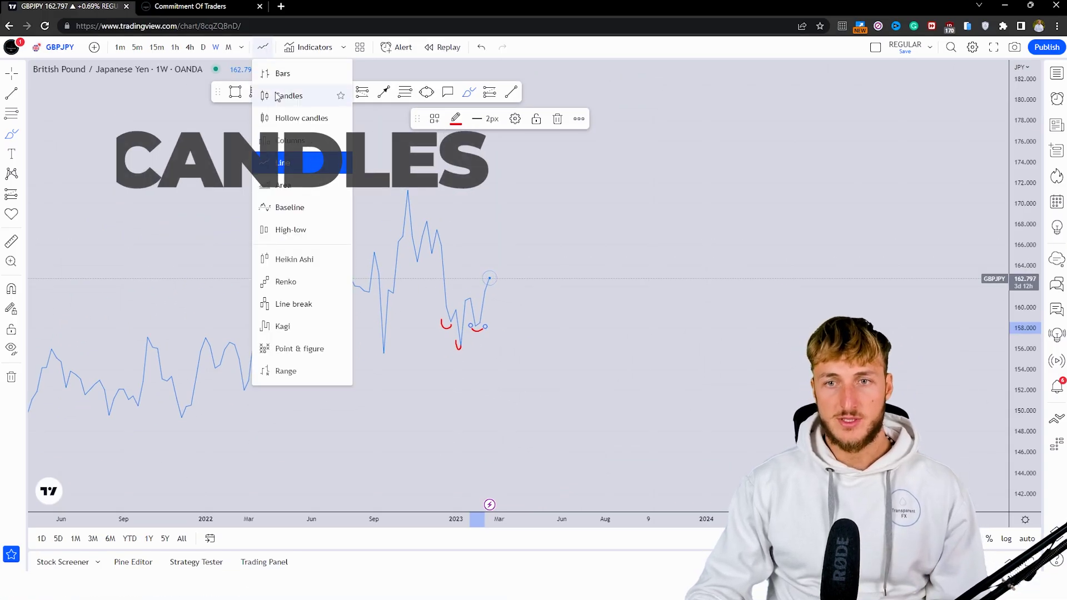
{"action": "left_click", "coordinate": [278, 97]}
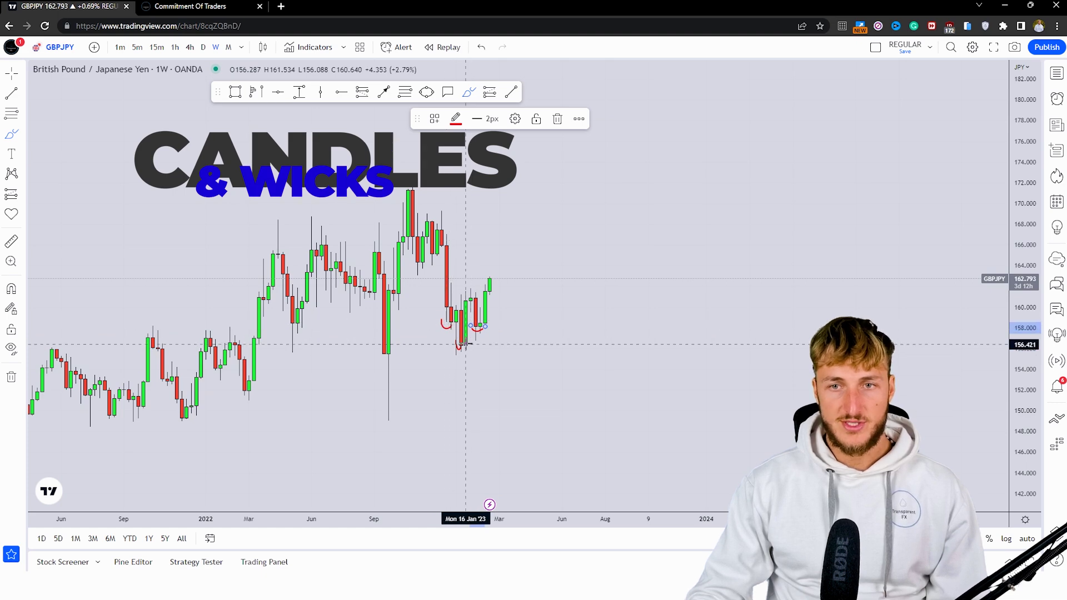
{"action": "left_click", "coordinate": [481, 49]}
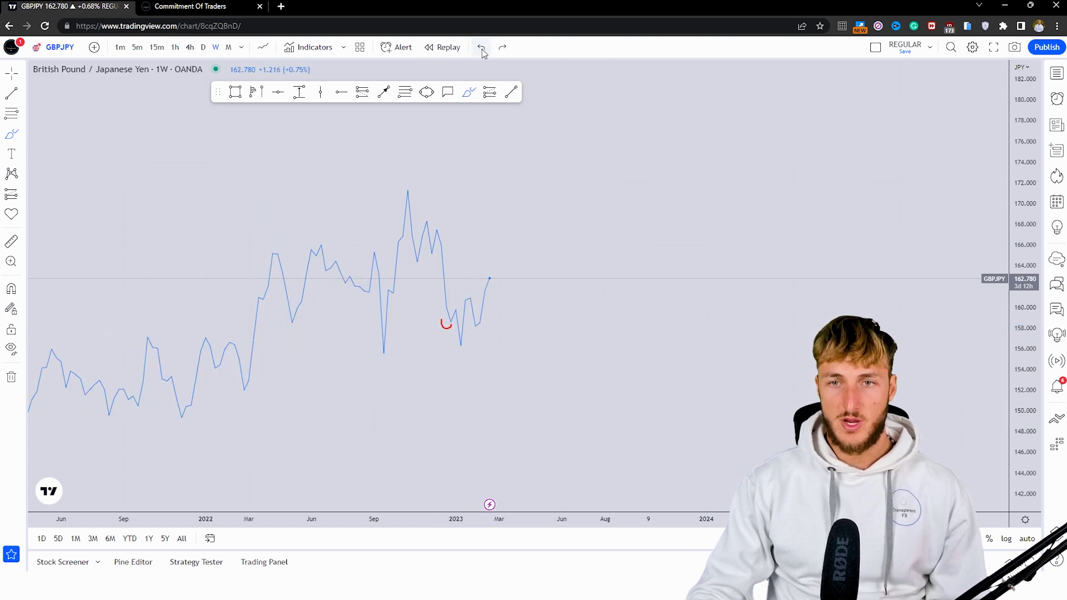
{"action": "left_click_drag", "start_coordinate": [493, 253], "coordinate": [479, 310]}
{"action": "key", "text": "Delete"}
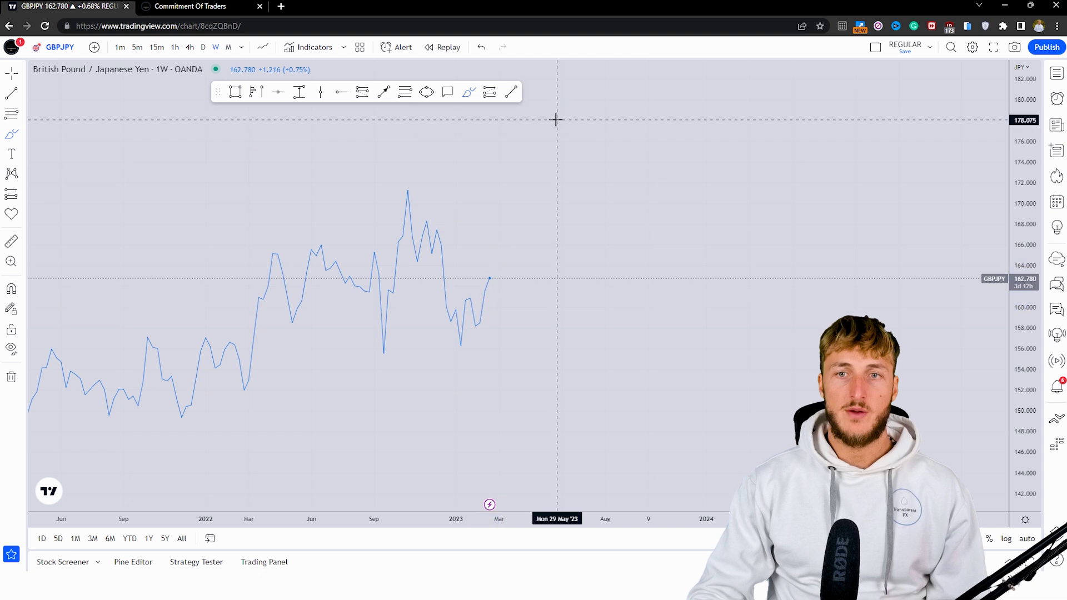
{"action": "left_click", "coordinate": [263, 47]}
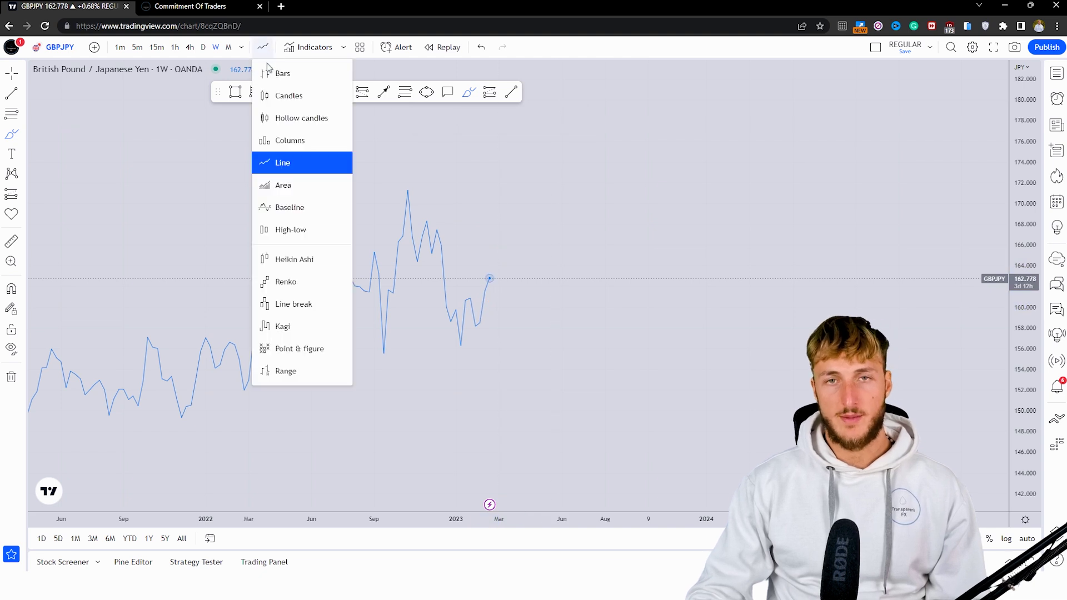
{"action": "left_click", "coordinate": [286, 96]}
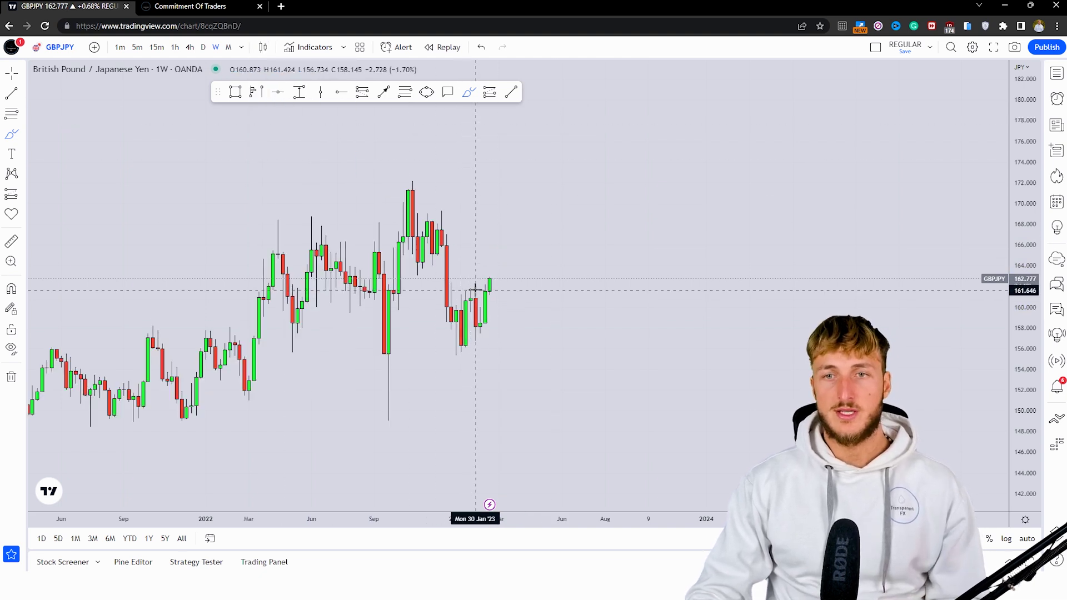
Sketch red marks at the recent weekly lows and a wavy projection, then undo the projection
{"action": "left_click_drag", "start_coordinate": [475, 288], "coordinate": [469, 290]}
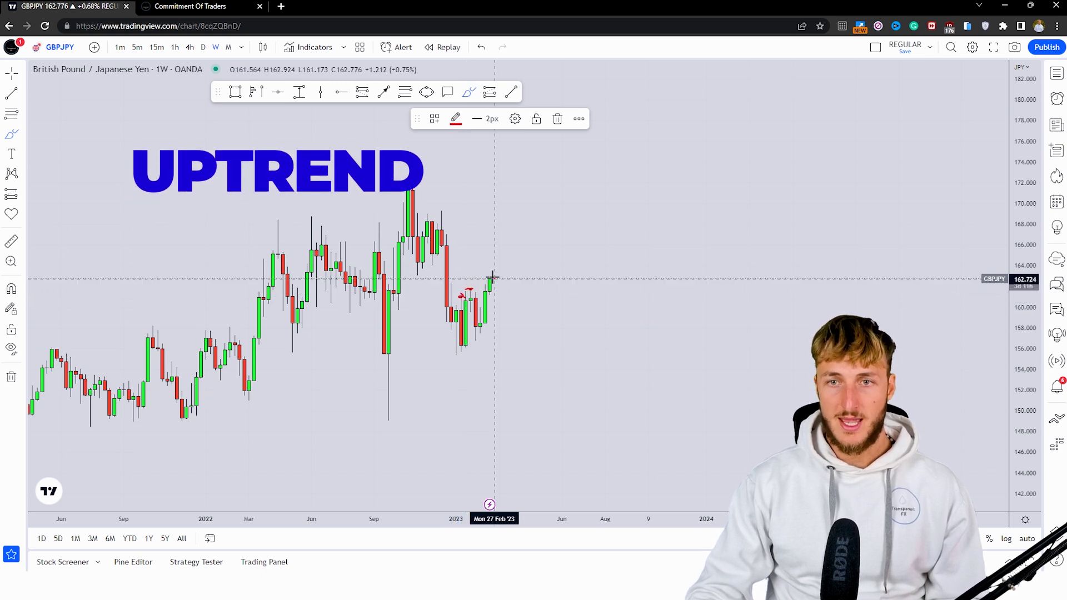
{"action": "left_click_drag", "start_coordinate": [461, 352], "coordinate": [473, 333]}
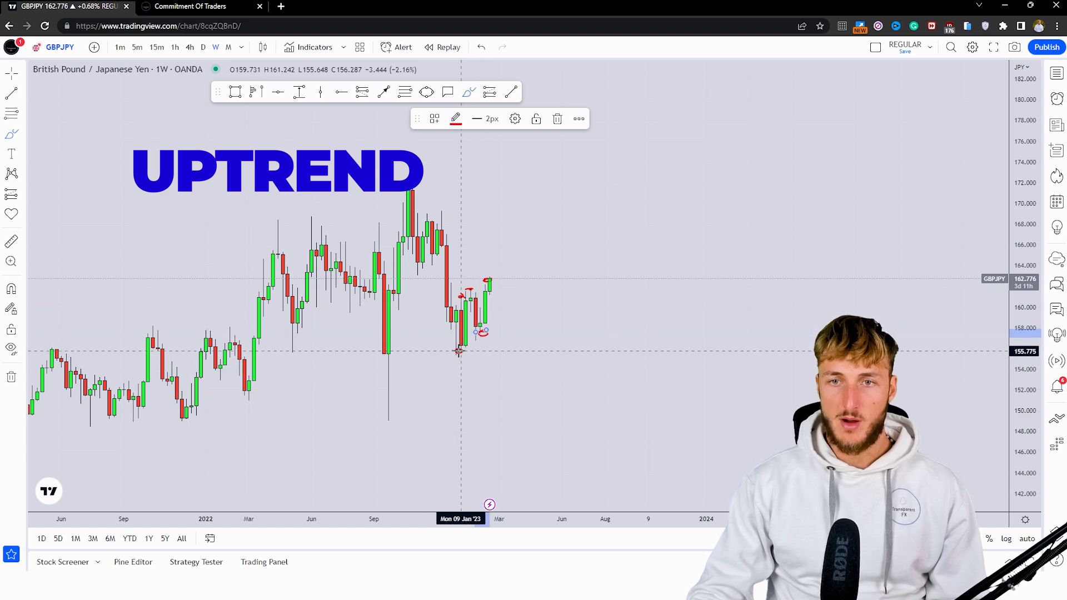
{"action": "mouse_move", "coordinate": [489, 278]}
{"action": "left_mouse_down"}
{"action": "mouse_move", "coordinate": [502, 274]}
{"action": "mouse_move", "coordinate": [542, 195]}
{"action": "left_mouse_up"}
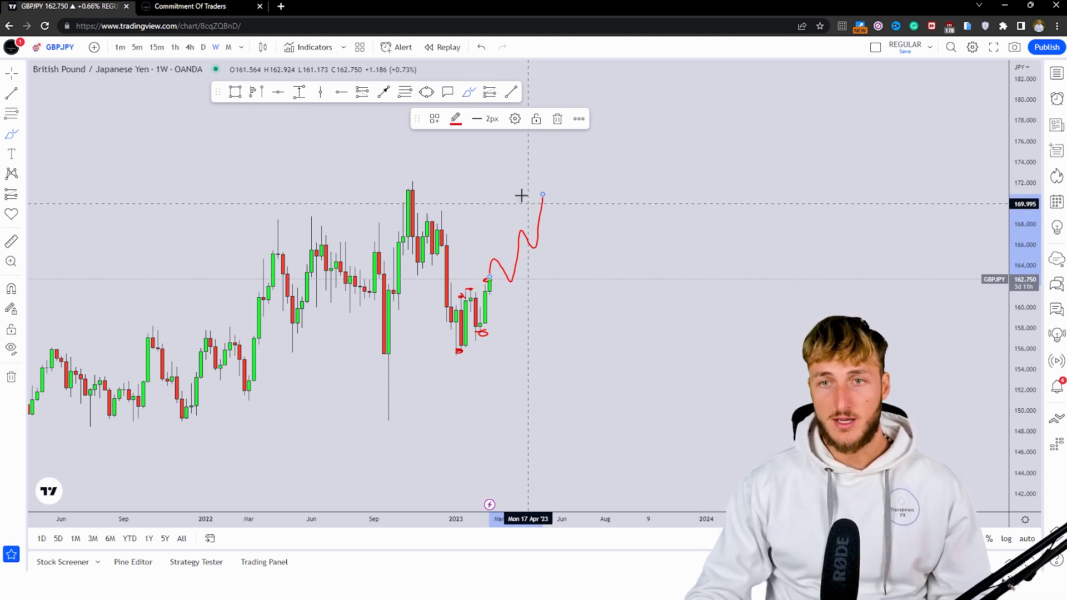
{"action": "left_click", "coordinate": [481, 53]}
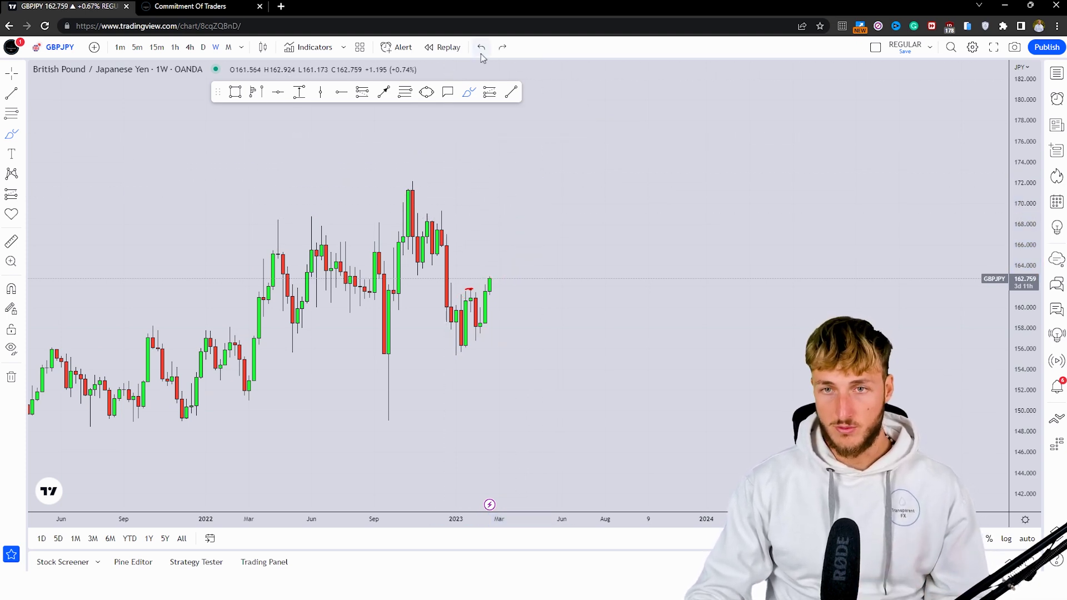
Switch to the daily (1D) timeframe, stretch the price scale, and discard a stroke over February
{"action": "left_click", "coordinate": [203, 47]}
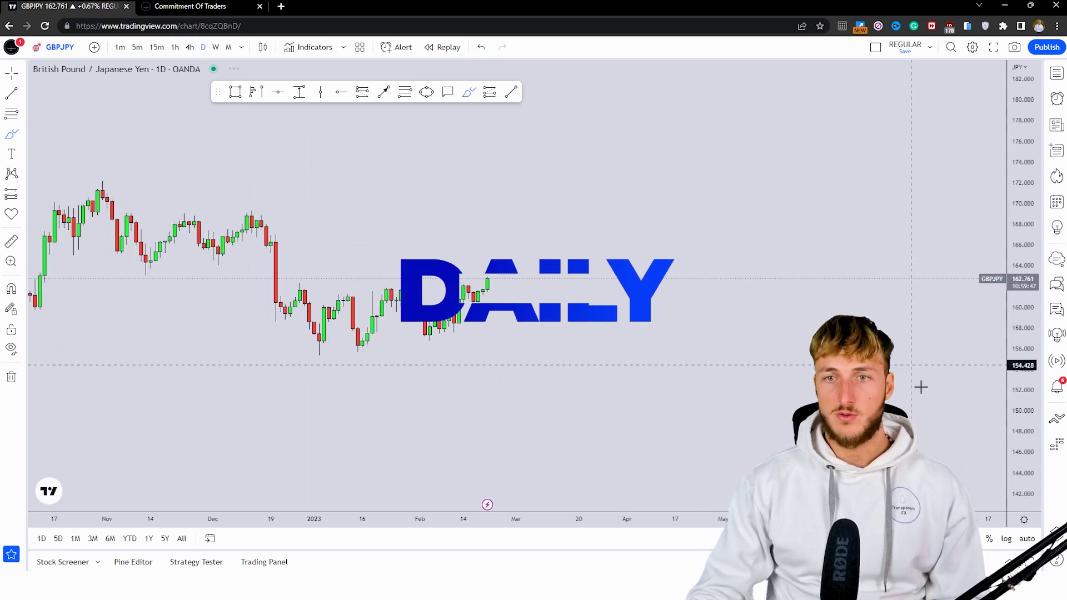
{"action": "left_click_drag", "start_coordinate": [1002, 465], "coordinate": [953, 345]}
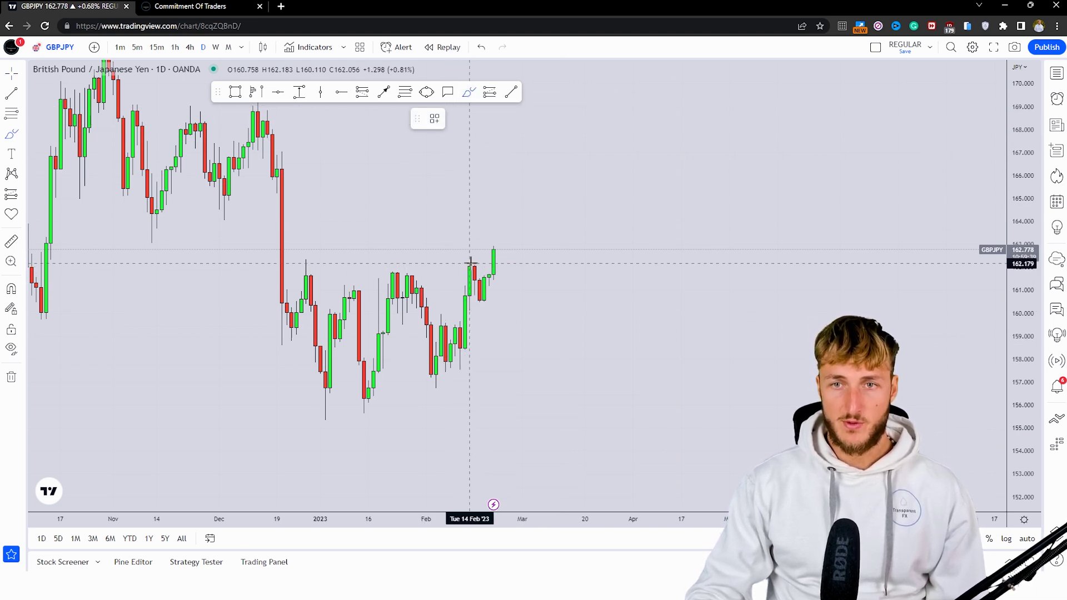
{"action": "mouse_move", "coordinate": [470, 261]}
{"action": "left_mouse_down"}
{"action": "mouse_move", "coordinate": [483, 304]}
{"action": "mouse_move", "coordinate": [494, 243]}
{"action": "left_mouse_up"}
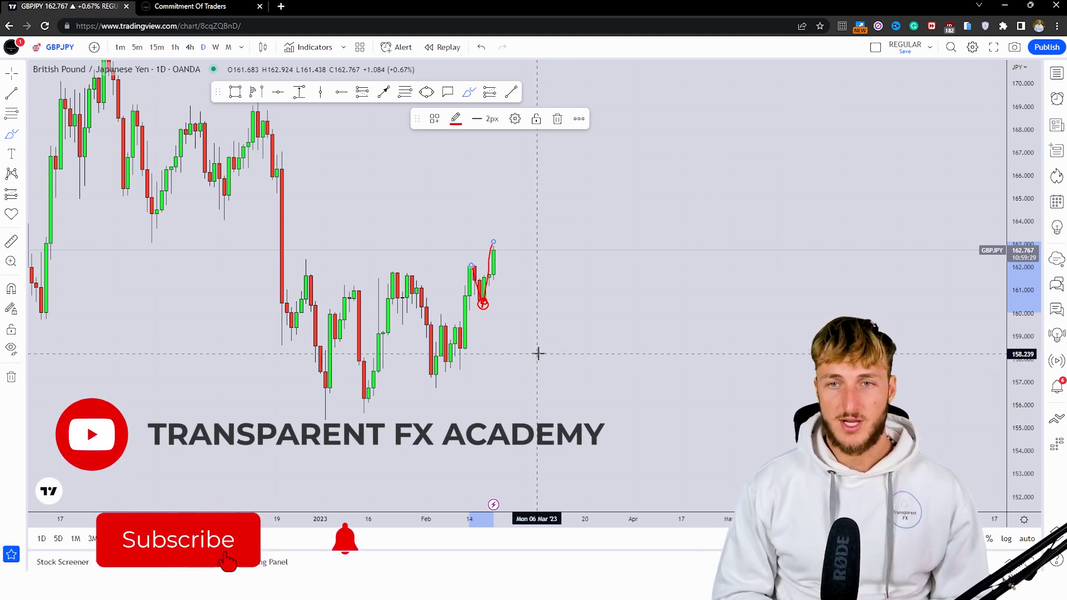
{"action": "left_click", "coordinate": [483, 47]}
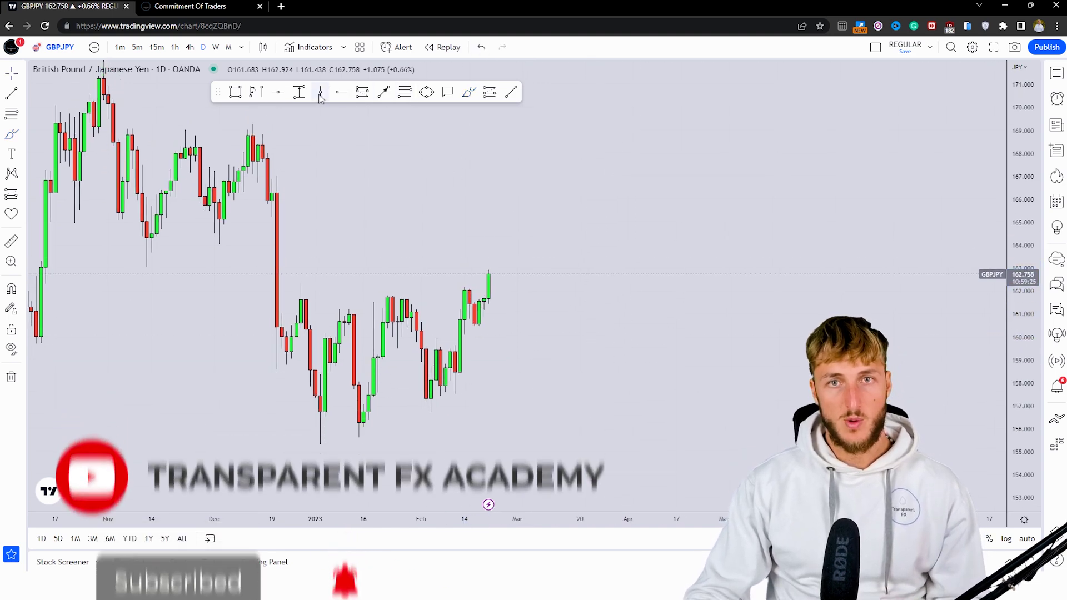
Draw a blue rectangle at about 162 from the late-December high past the latest candle
{"action": "left_click", "coordinate": [235, 92]}
{"action": "left_click", "coordinate": [297, 286]}
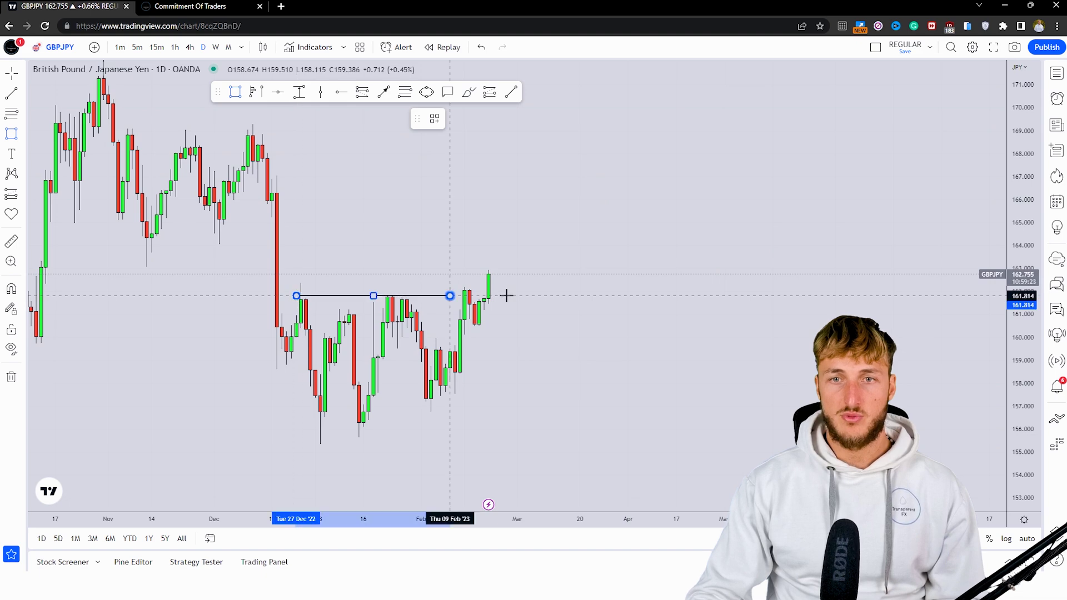
{"action": "left_click", "coordinate": [580, 295]}
Mark the December, January and February highs with red strokes, then undo the red marks
{"action": "left_click", "coordinate": [469, 92]}
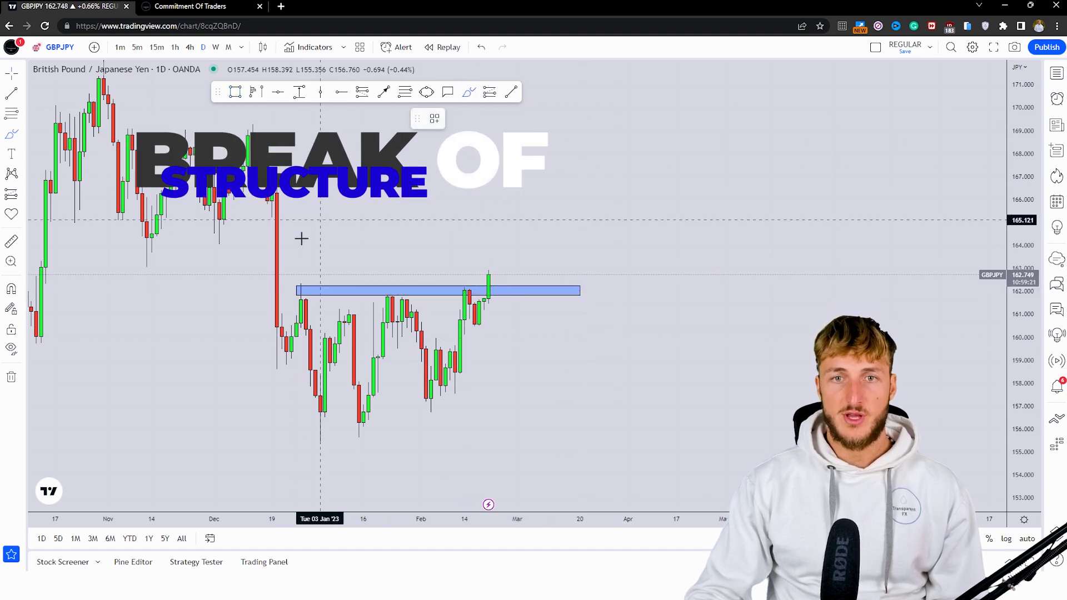
{"action": "left_click_drag", "start_coordinate": [300, 279], "coordinate": [309, 327]}
{"action": "left_click_drag", "start_coordinate": [392, 288], "coordinate": [399, 304]}
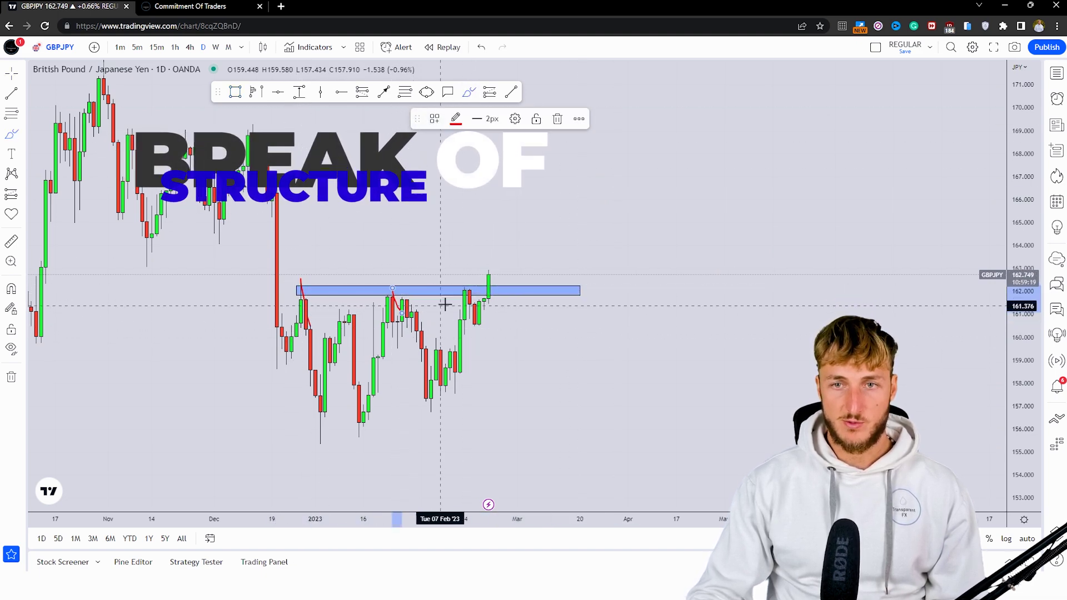
{"action": "left_click_drag", "start_coordinate": [469, 290], "coordinate": [474, 321]}
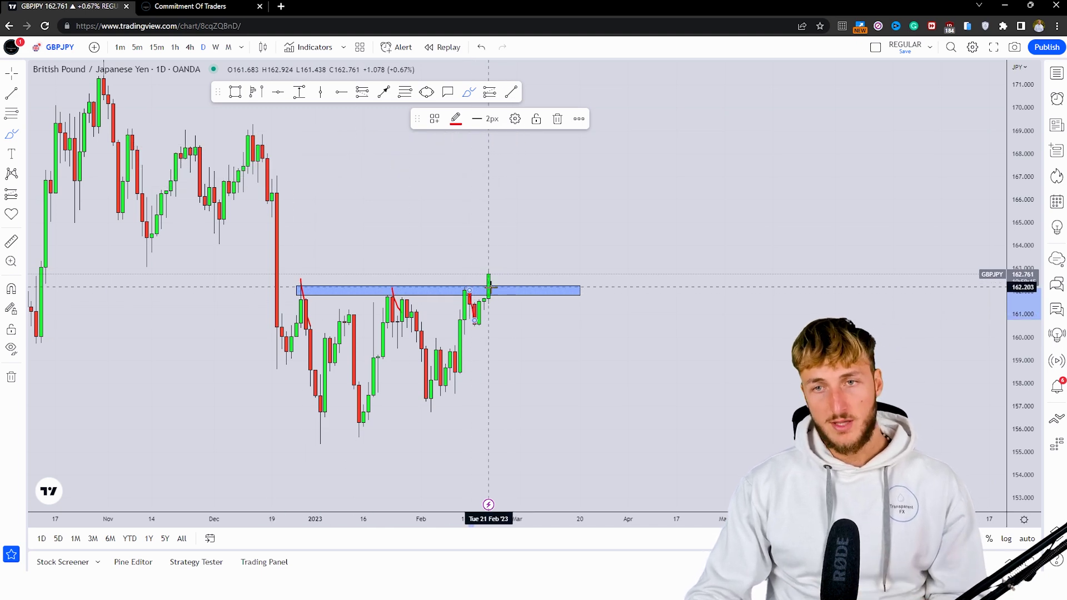
{"action": "left_click", "coordinate": [481, 48]}
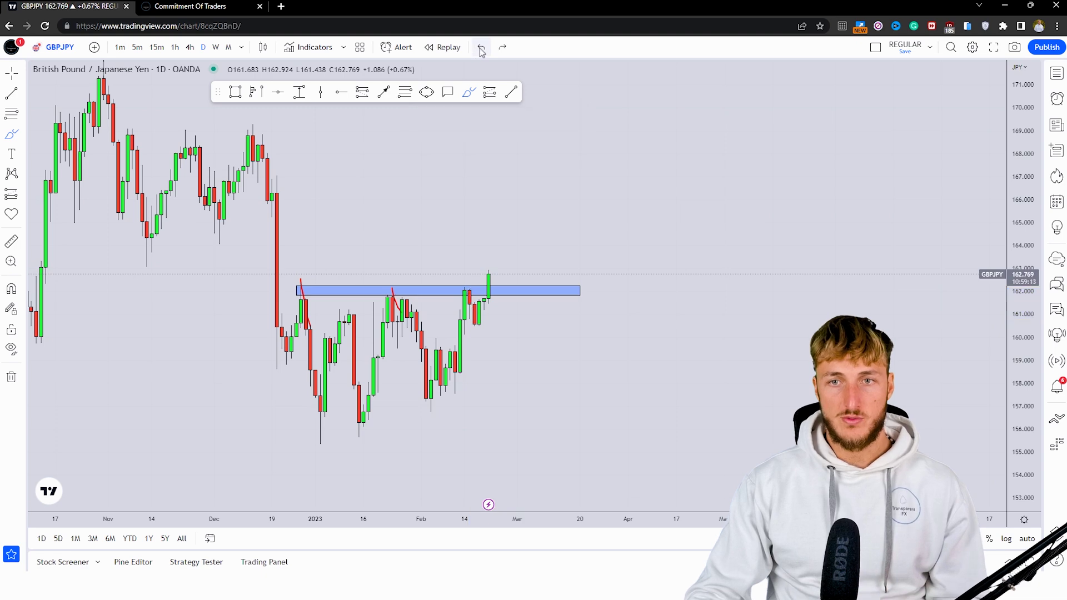
{"action": "left_click_drag", "start_coordinate": [288, 293], "coordinate": [400, 291]}
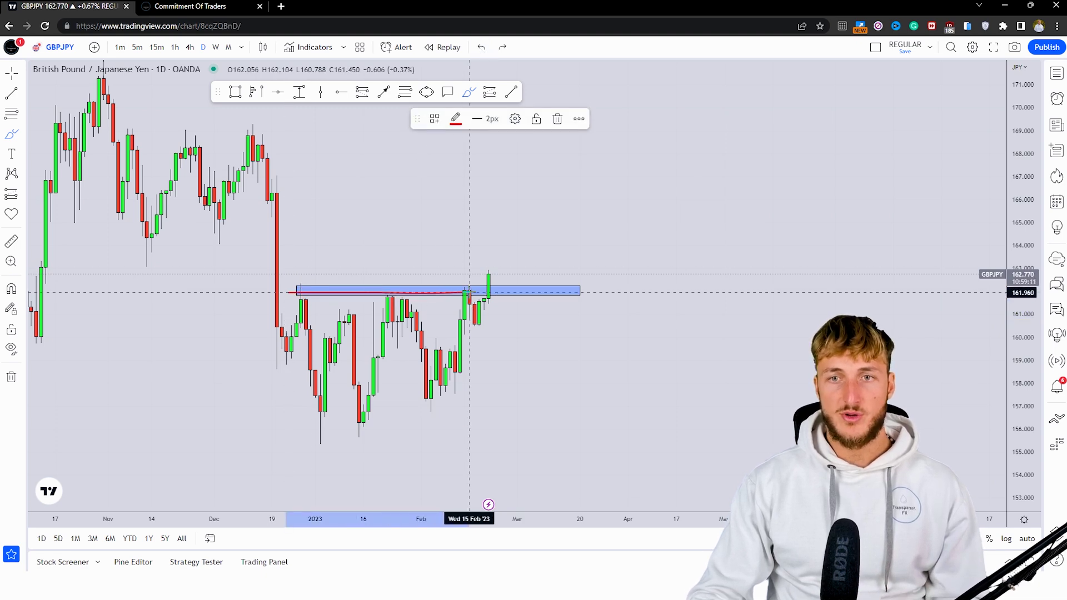
{"action": "left_click_drag", "start_coordinate": [503, 290], "coordinate": [510, 286]}
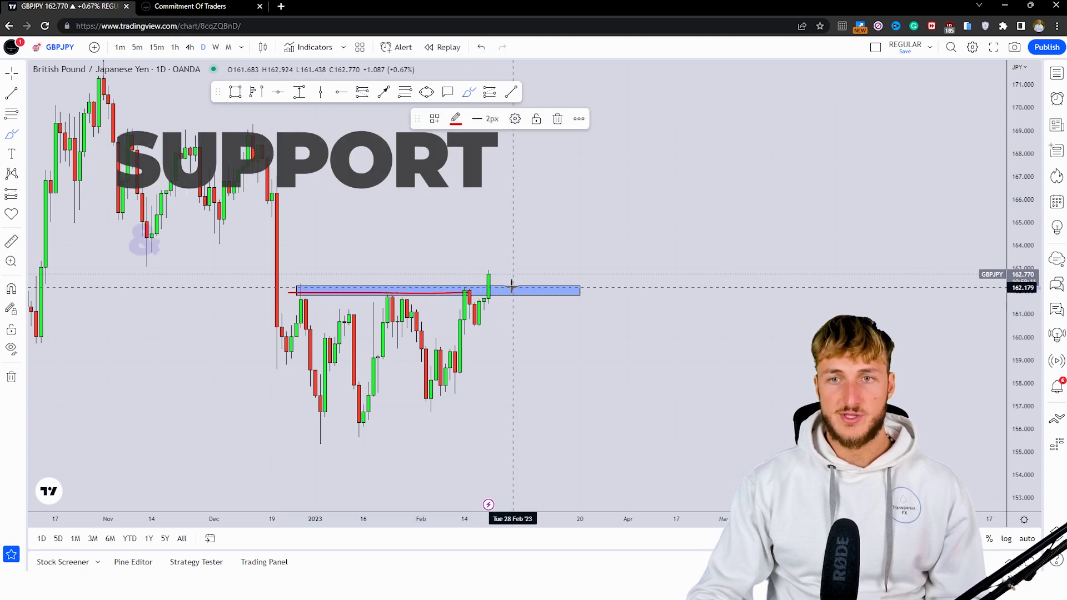
{"action": "left_click", "coordinate": [482, 48]}
{"action": "left_click", "coordinate": [482, 48]}
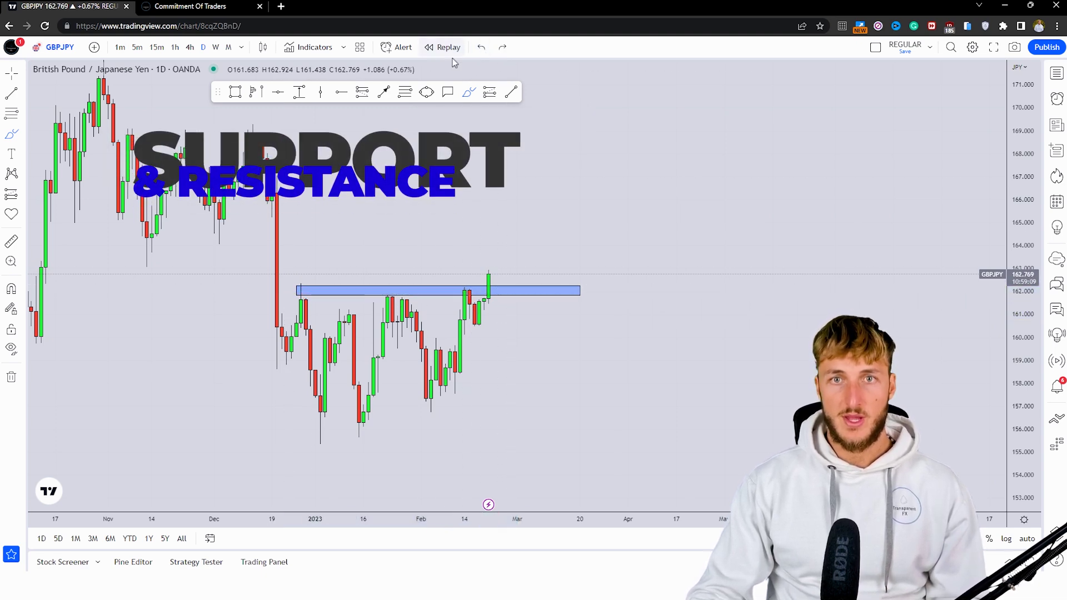
Draw a down arrow from the latest candle into the zone and an up arrow toward 165
{"action": "left_click", "coordinate": [494, 271]}
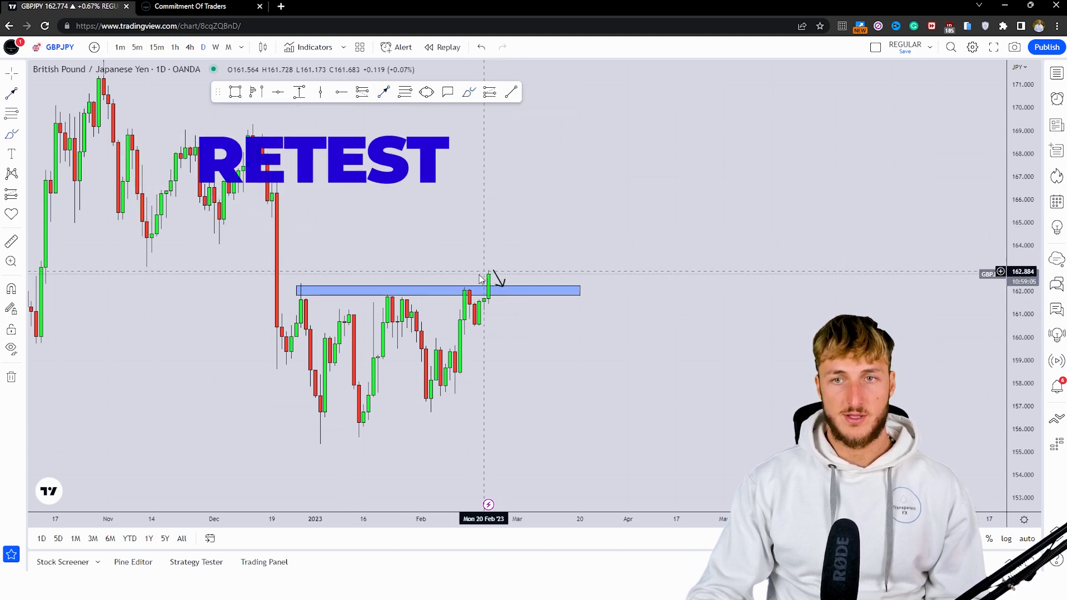
{"action": "left_click", "coordinate": [501, 285]}
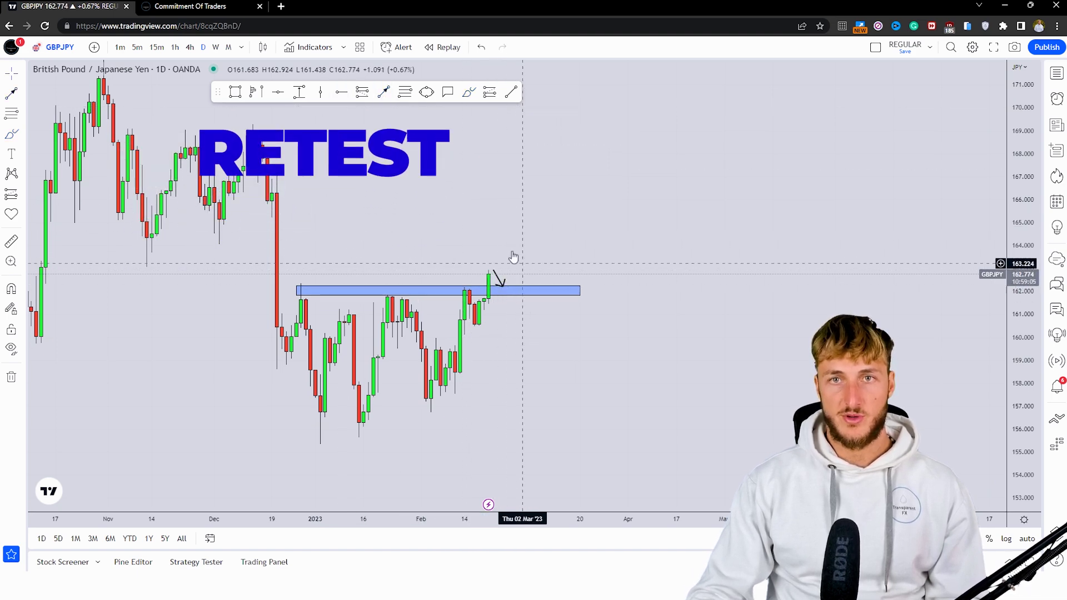
{"action": "left_click", "coordinate": [526, 284]}
{"action": "left_click", "coordinate": [536, 226]}
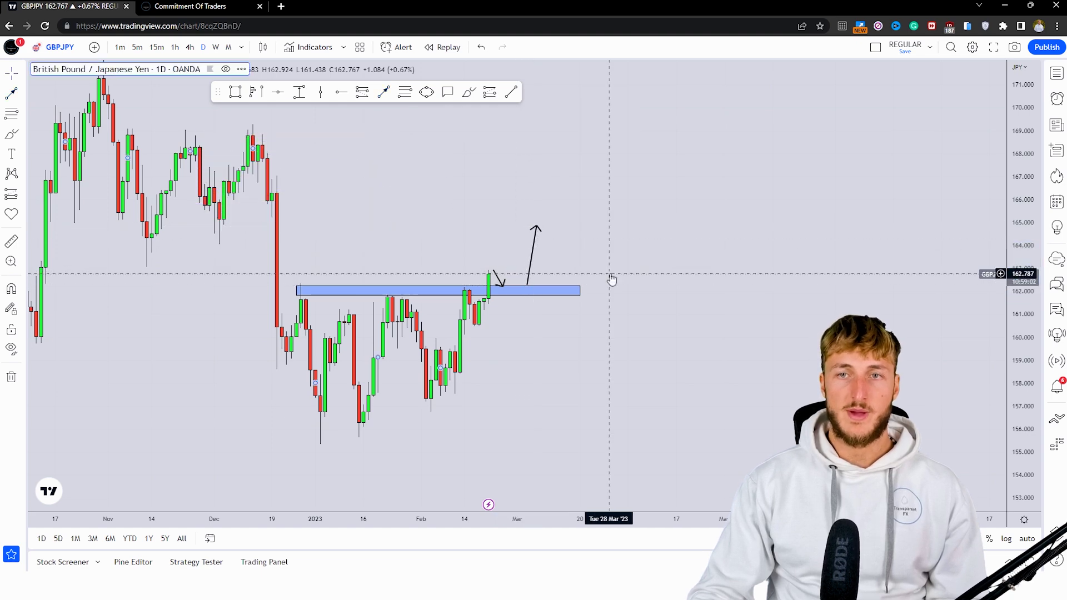
Sketch a red wave path rising over the zone to the arrow tip, then undo it
{"action": "left_click", "coordinate": [470, 92]}
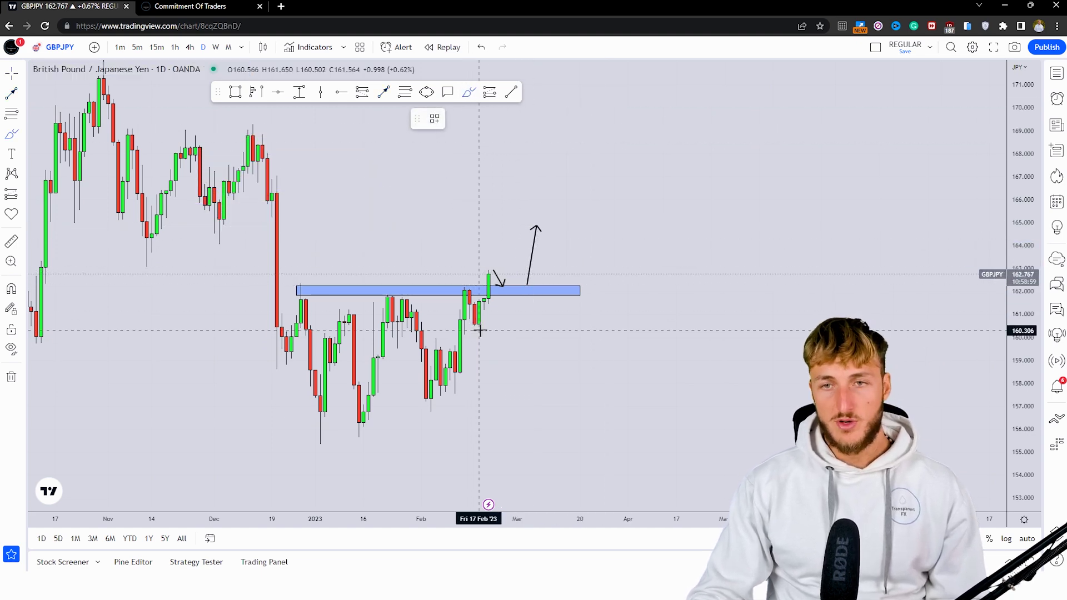
{"action": "mouse_move", "coordinate": [479, 330]}
{"action": "left_mouse_down"}
{"action": "mouse_move", "coordinate": [488, 268]}
{"action": "mouse_move", "coordinate": [495, 257]}
{"action": "mouse_move", "coordinate": [508, 282]}
{"action": "mouse_move", "coordinate": [537, 224]}
{"action": "left_mouse_up"}
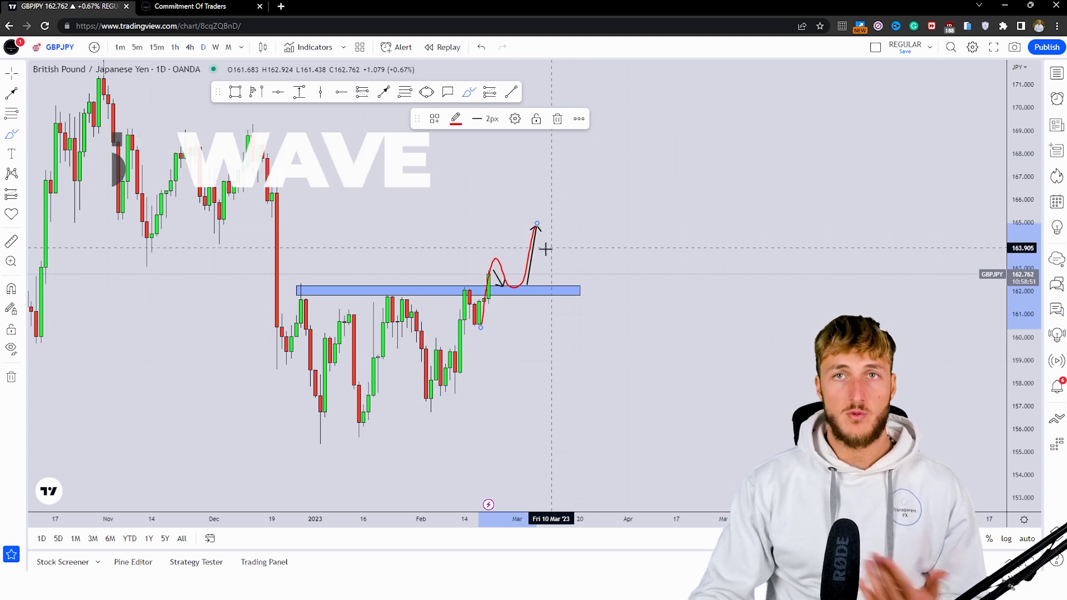
{"action": "mouse_move", "coordinate": [454, 313]}
{"action": "left_mouse_down"}
{"action": "mouse_move", "coordinate": [464, 289]}
{"action": "mouse_move", "coordinate": [479, 329]}
{"action": "mouse_move", "coordinate": [489, 275]}
{"action": "mouse_move", "coordinate": [502, 267]}
{"action": "mouse_move", "coordinate": [512, 286]}
{"action": "mouse_move", "coordinate": [536, 225]}
{"action": "left_mouse_up"}
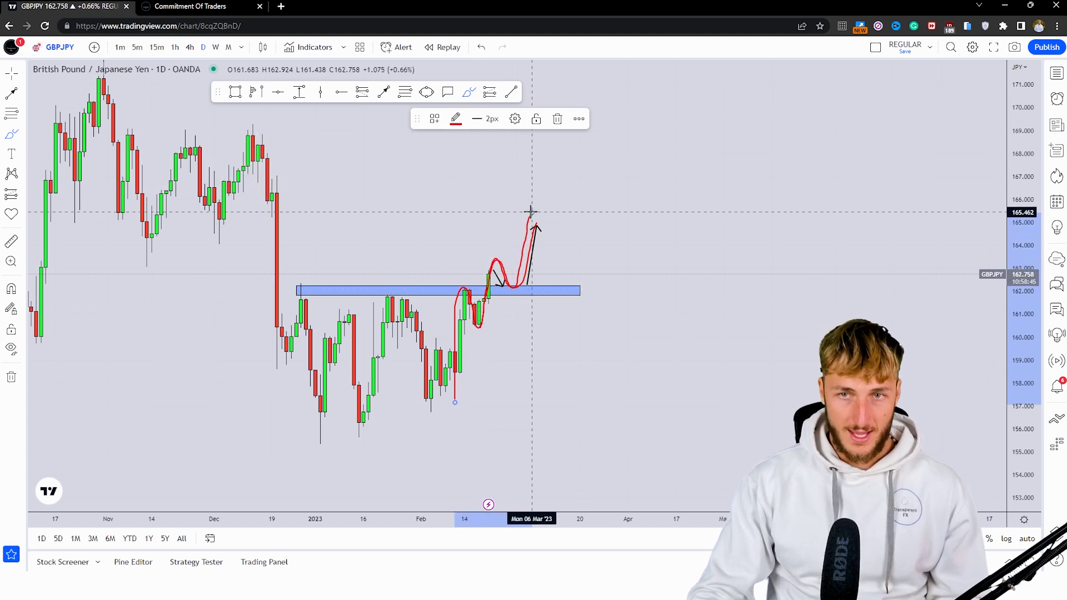
{"action": "left_click", "coordinate": [482, 47]}
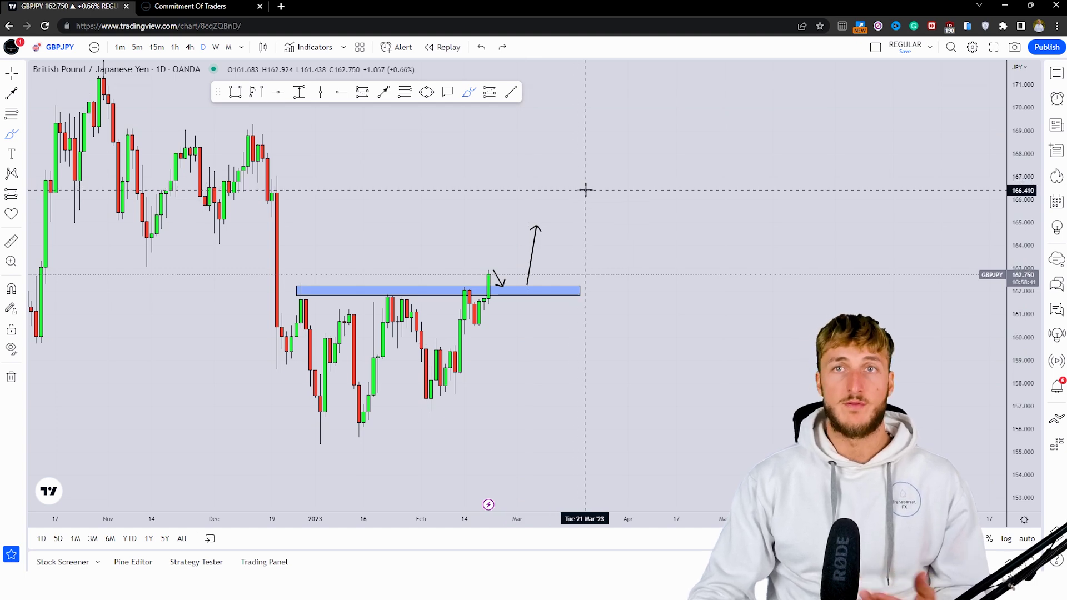
Show British Pound COT data and highlight net positions, ending on -23,934 for 1/24/2023
{"action": "left_click", "coordinate": [189, 6]}
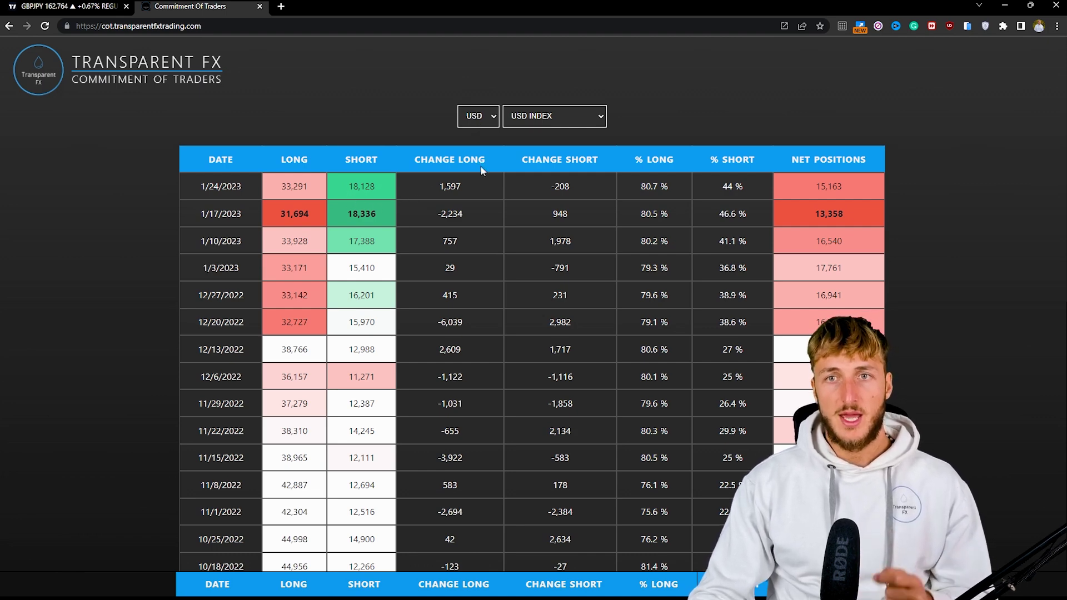
{"action": "key", "text": "g"}
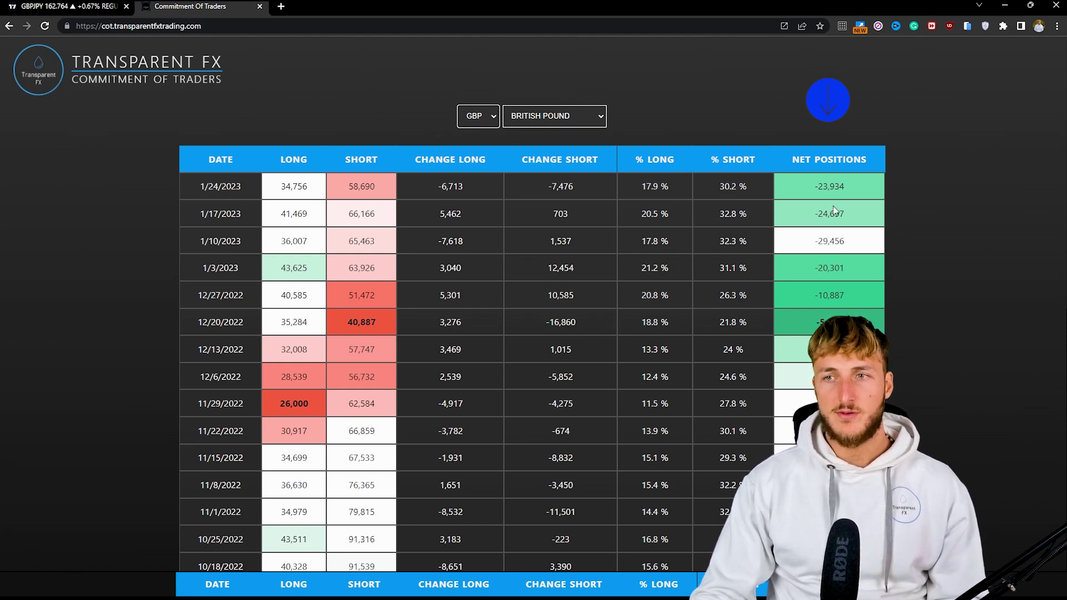
{"action": "left_click_drag", "start_coordinate": [819, 244], "coordinate": [847, 244]}
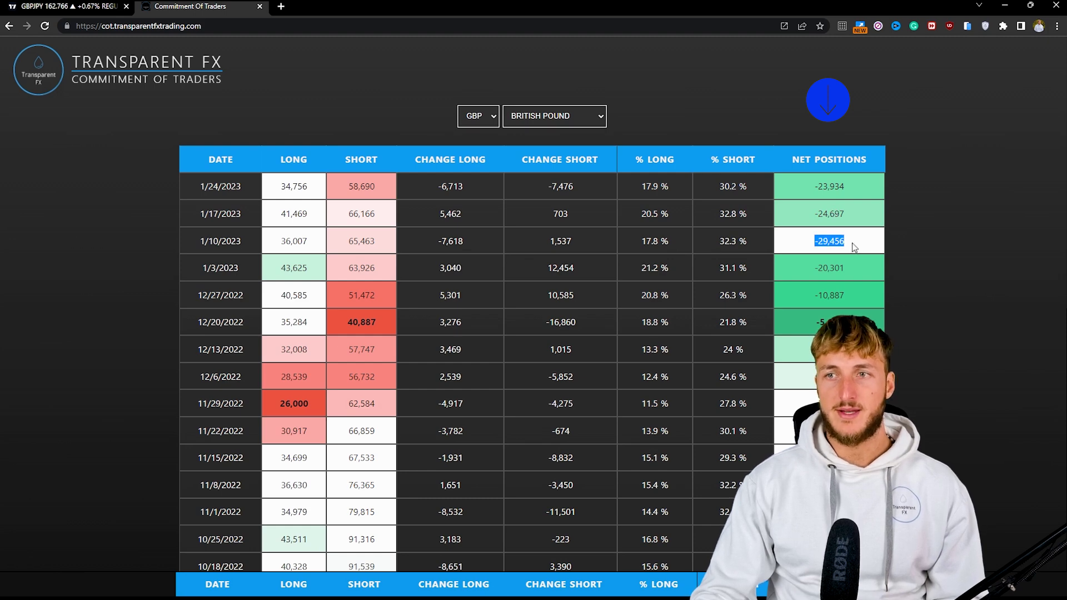
{"action": "double_click", "coordinate": [823, 321]}
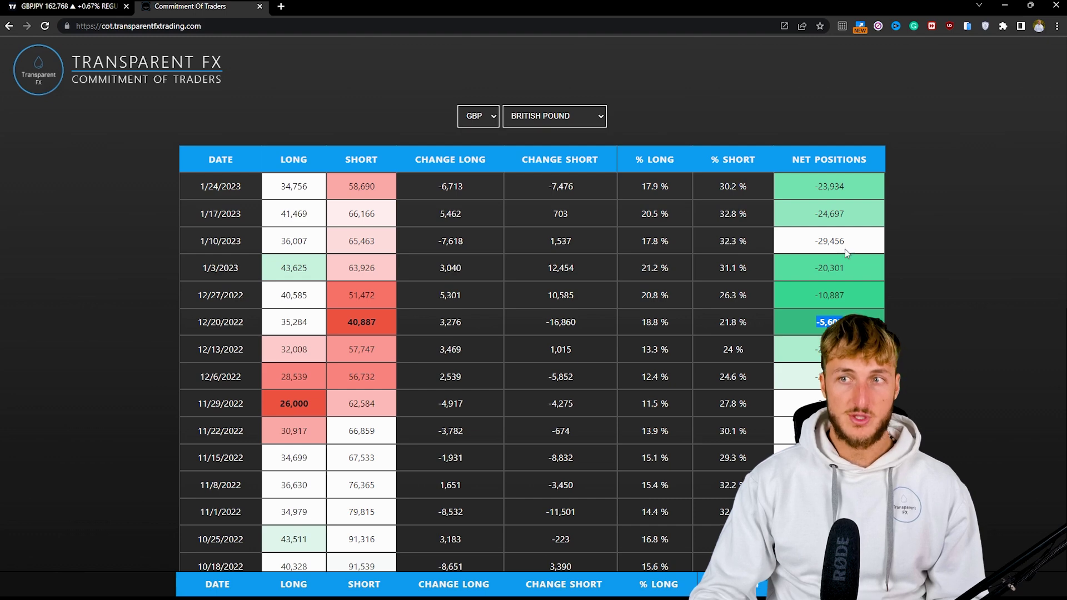
{"action": "double_click", "coordinate": [847, 187]}
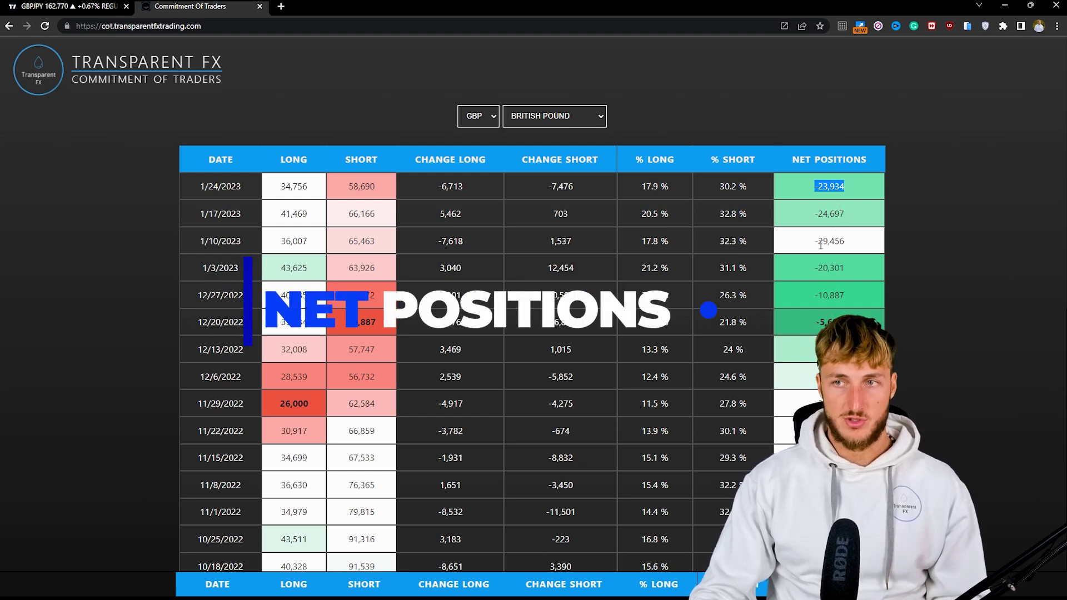
{"action": "double_click", "coordinate": [821, 244]}
{"action": "left_click", "coordinate": [814, 189]}
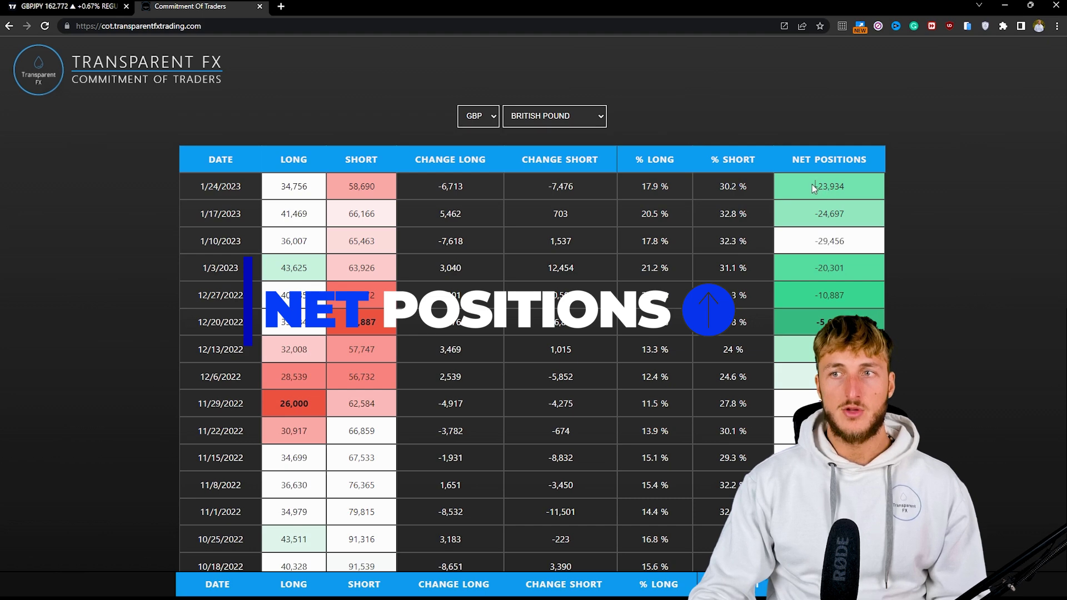
{"action": "left_click_drag", "start_coordinate": [814, 189], "coordinate": [852, 185]}
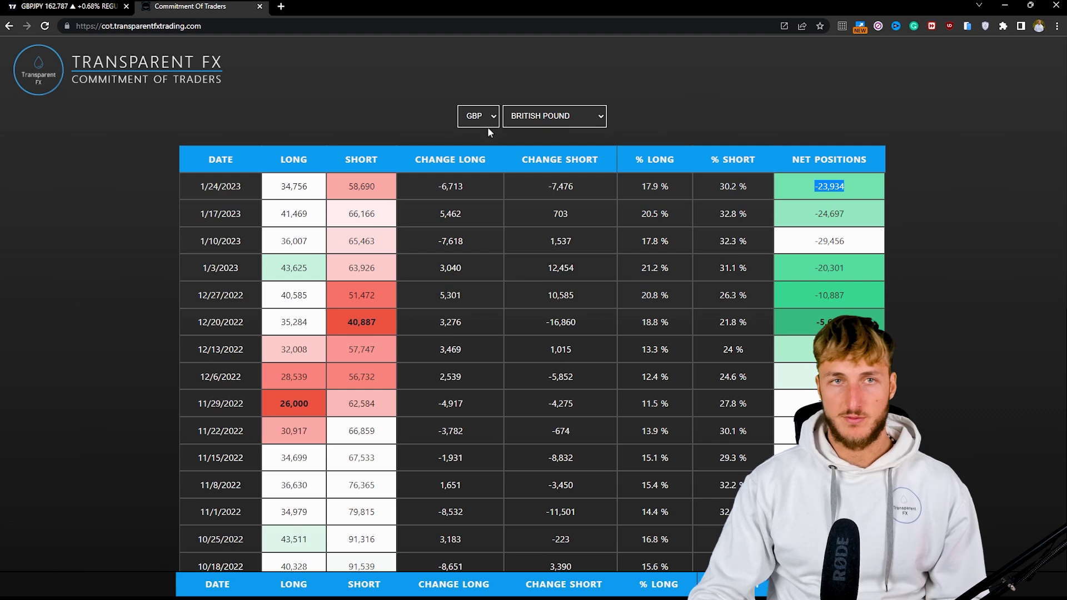
Switch the COT table to Japanese Yen data and clear the marked figure
{"action": "key", "text": "Down"}
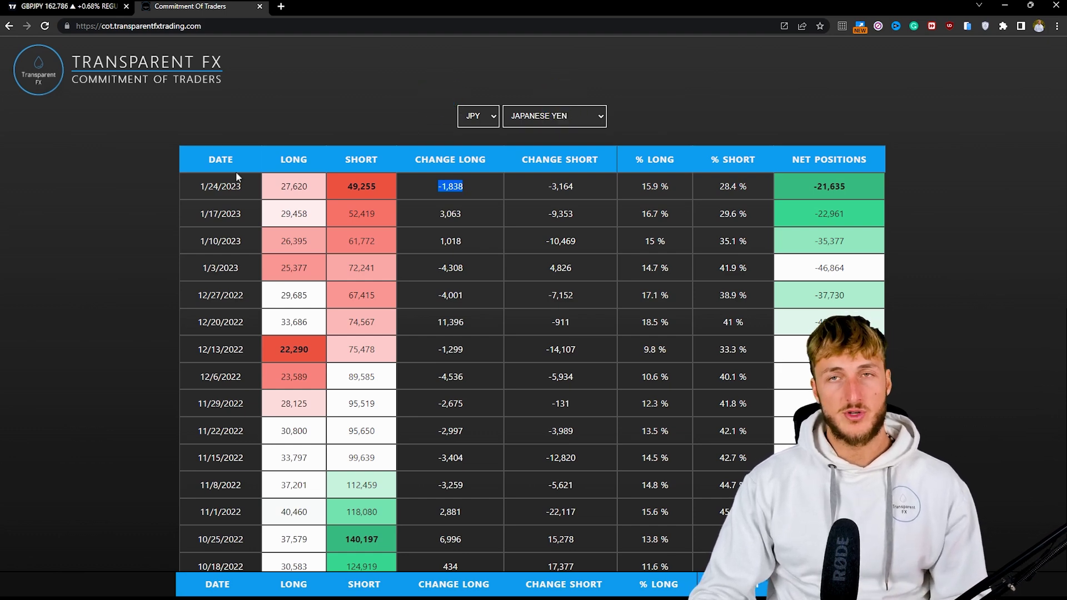
{"action": "left_click", "coordinate": [489, 189]}
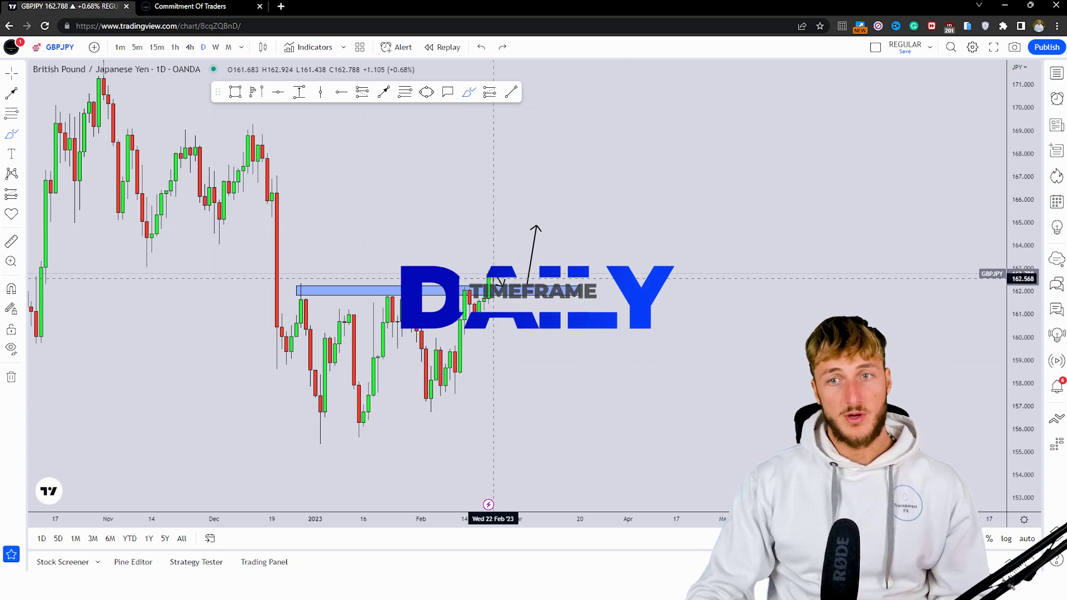
{"action": "left_click", "coordinate": [535, 227]}
{"action": "left_click_drag", "start_coordinate": [535, 228], "coordinate": [537, 209]}
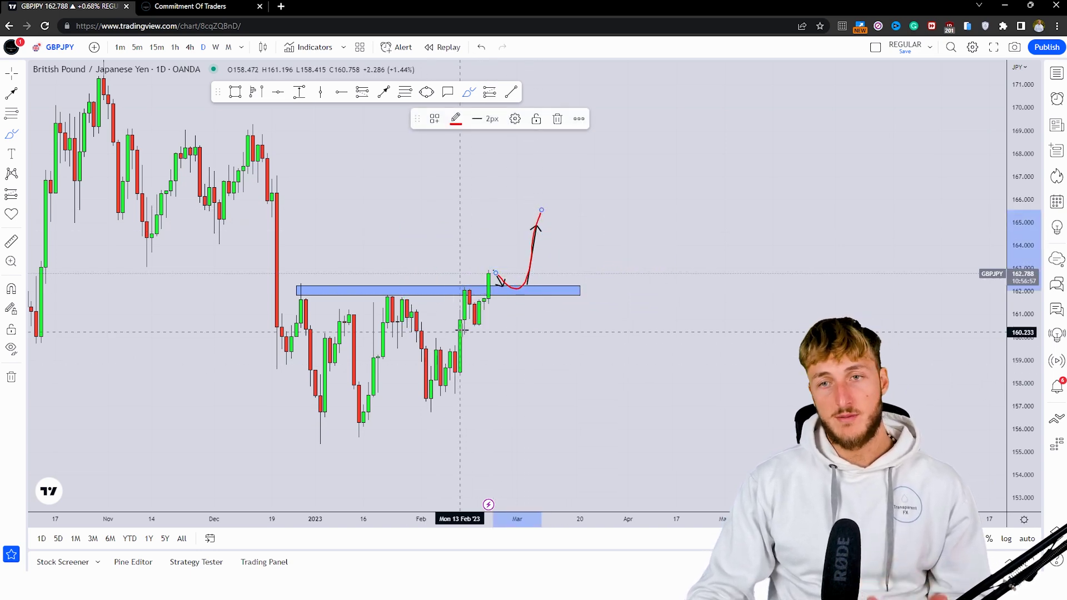
{"action": "mouse_move", "coordinate": [471, 318]}
{"action": "left_mouse_down"}
{"action": "mouse_move", "coordinate": [512, 289]}
{"action": "mouse_move", "coordinate": [542, 219]}
{"action": "left_mouse_up"}
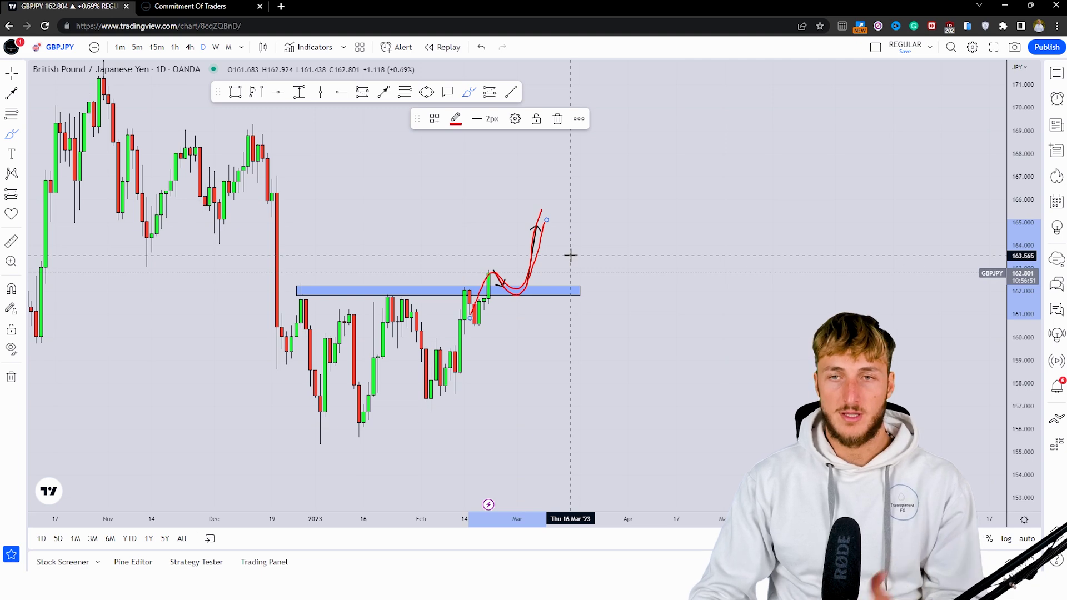
{"action": "left_click", "coordinate": [482, 48]}
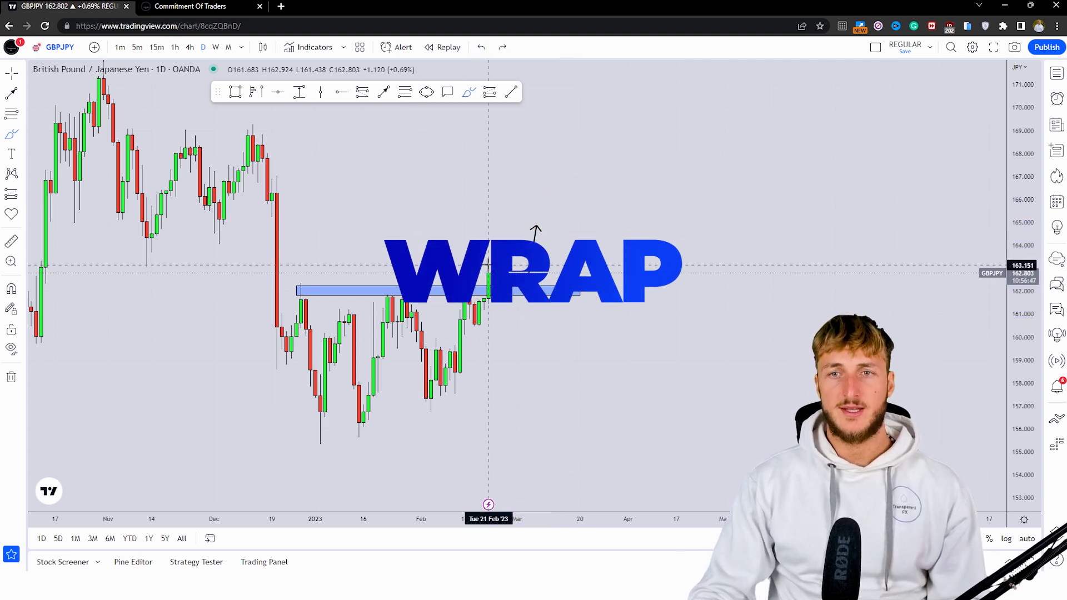
{"action": "key", "text": "ctrl+y"}
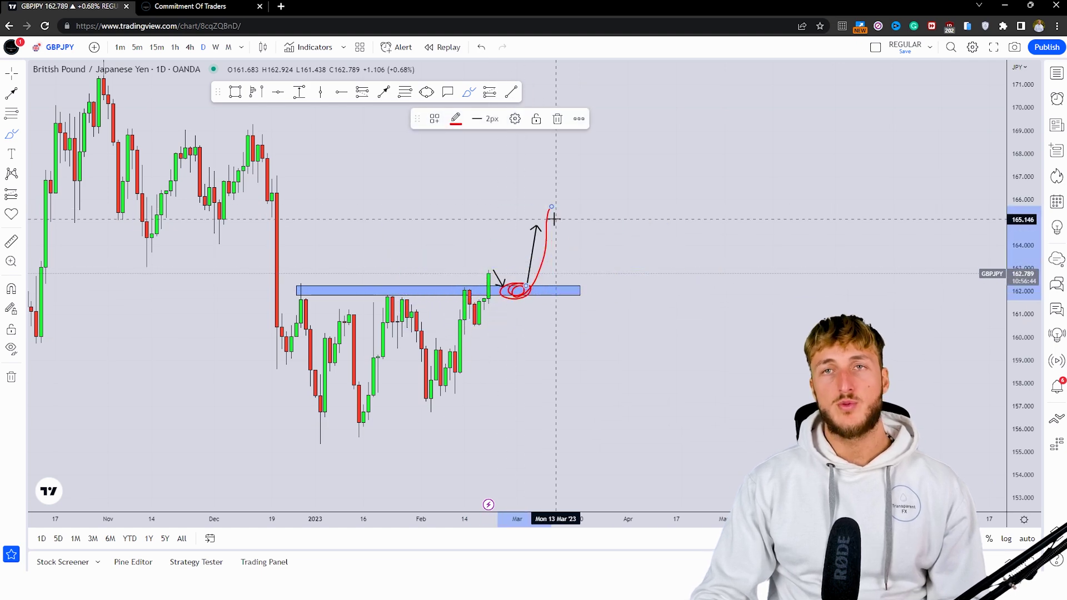
{"action": "left_click", "coordinate": [558, 119]}
{"action": "scroll", "coordinate": [641, 243], "scroll_direction": "left", "scroll_amount": 2}
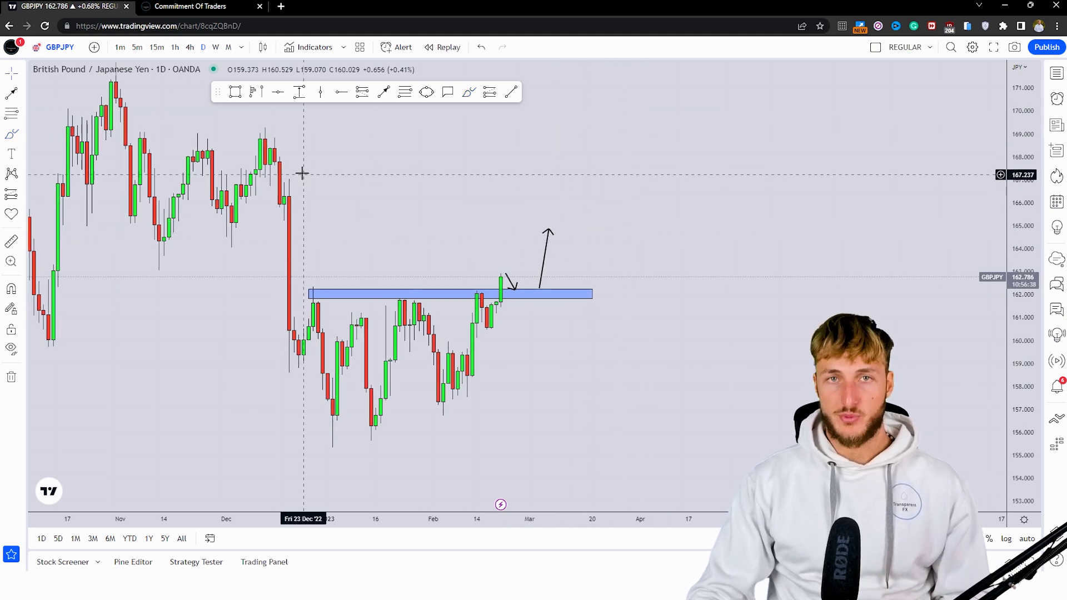
Back on the GBPJPY chart, start an ellipse around the retest area, then cancel it
{"action": "left_click", "coordinate": [201, 11]}
{"action": "left_click", "coordinate": [115, 6]}
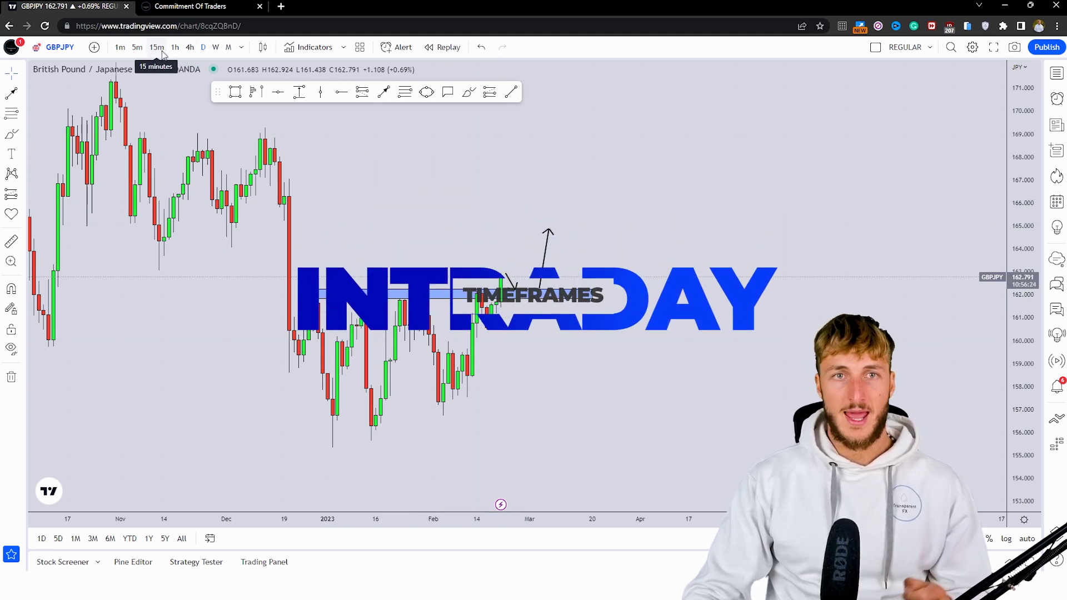
{"action": "left_click", "coordinate": [469, 93]}
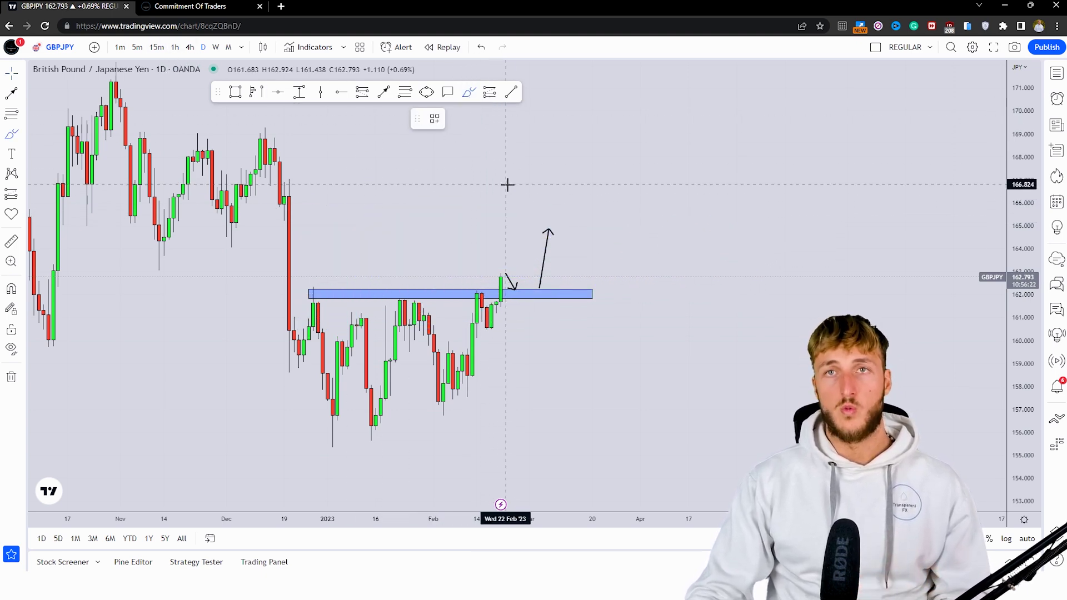
{"action": "left_click", "coordinate": [427, 92]}
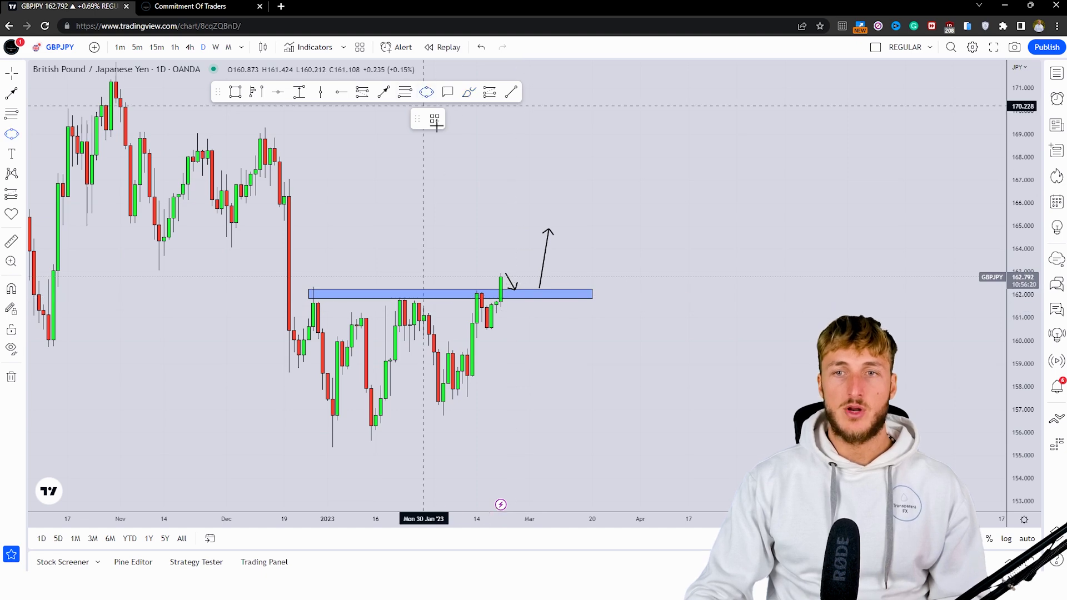
{"action": "left_click", "coordinate": [515, 285]}
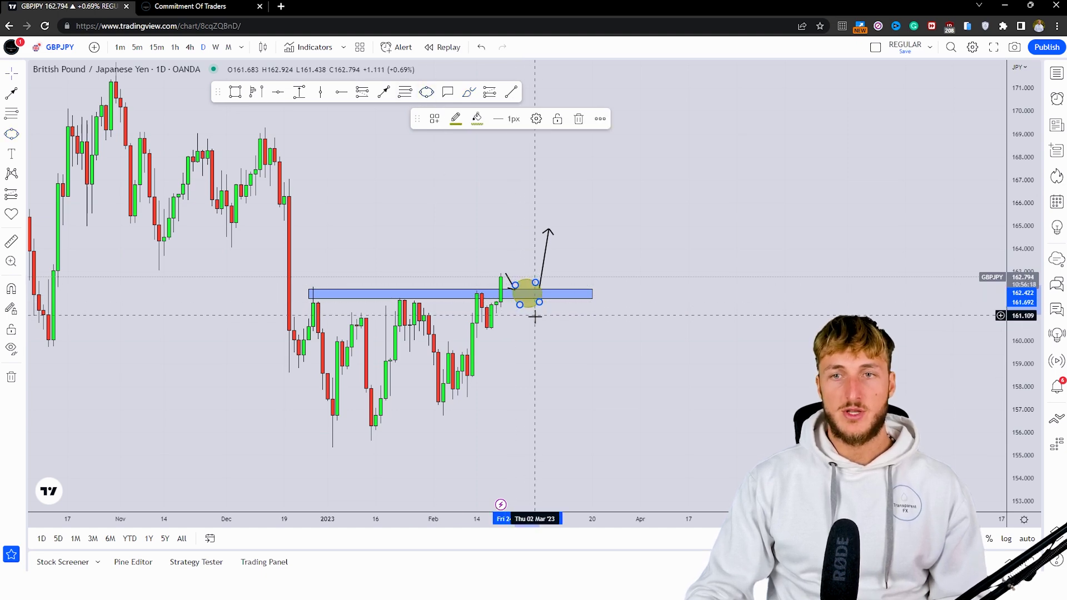
{"action": "key", "text": "Escape"}
Sketch a small red retest dip on the blue zone and delete the extra wave stroke
{"action": "left_click_drag", "start_coordinate": [520, 294], "coordinate": [530, 292]}
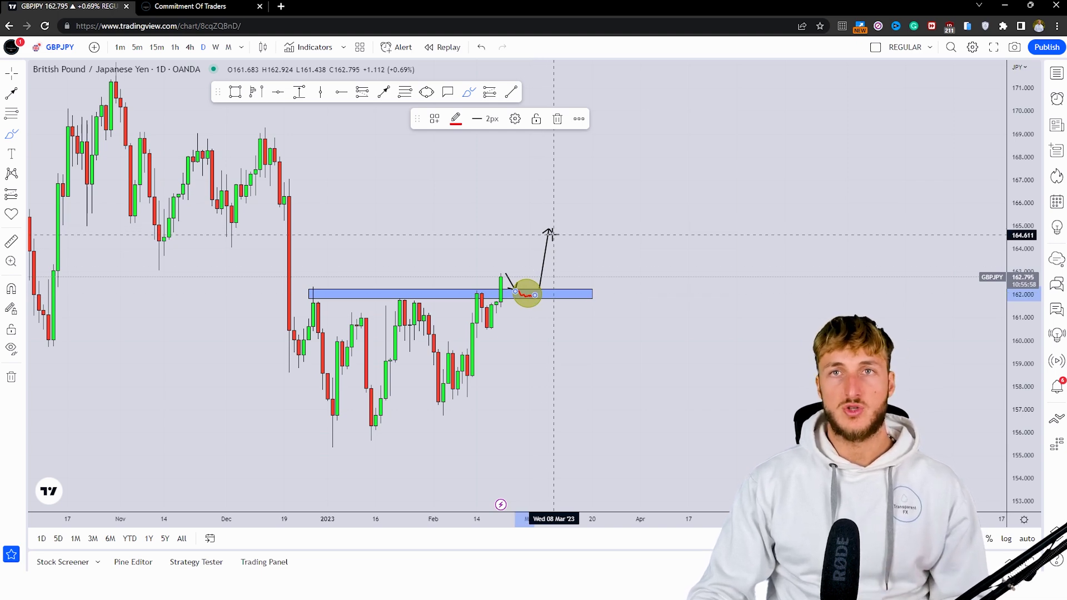
{"action": "mouse_move", "coordinate": [488, 330]}
{"action": "left_mouse_down"}
{"action": "mouse_move", "coordinate": [514, 275]}
{"action": "mouse_move", "coordinate": [544, 265]}
{"action": "left_mouse_up"}
{"action": "left_click", "coordinate": [557, 119]}
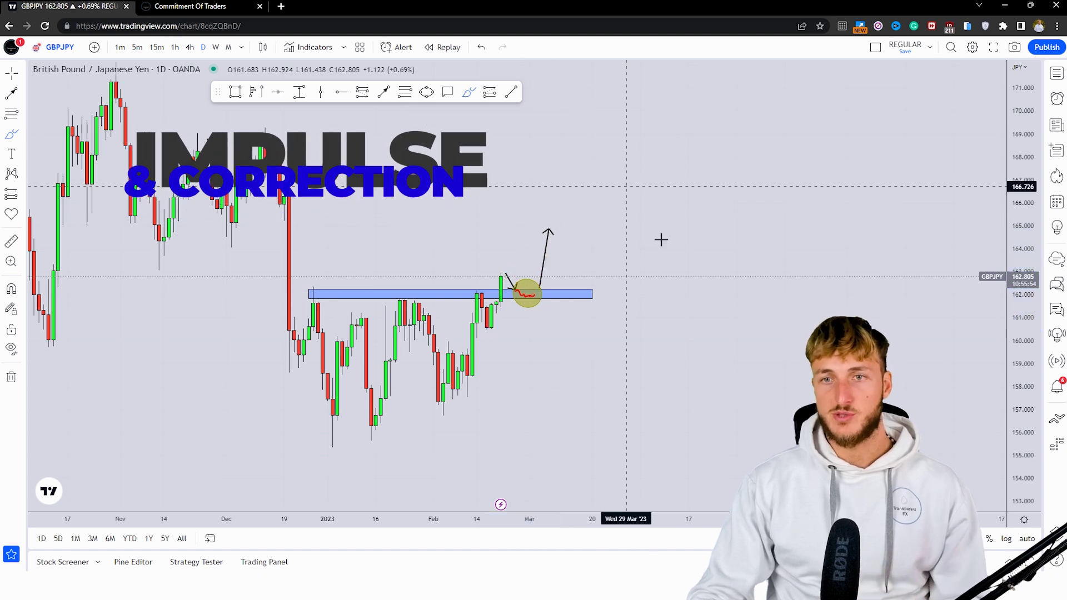
{"action": "left_click_drag", "start_coordinate": [662, 279], "coordinate": [681, 285]}
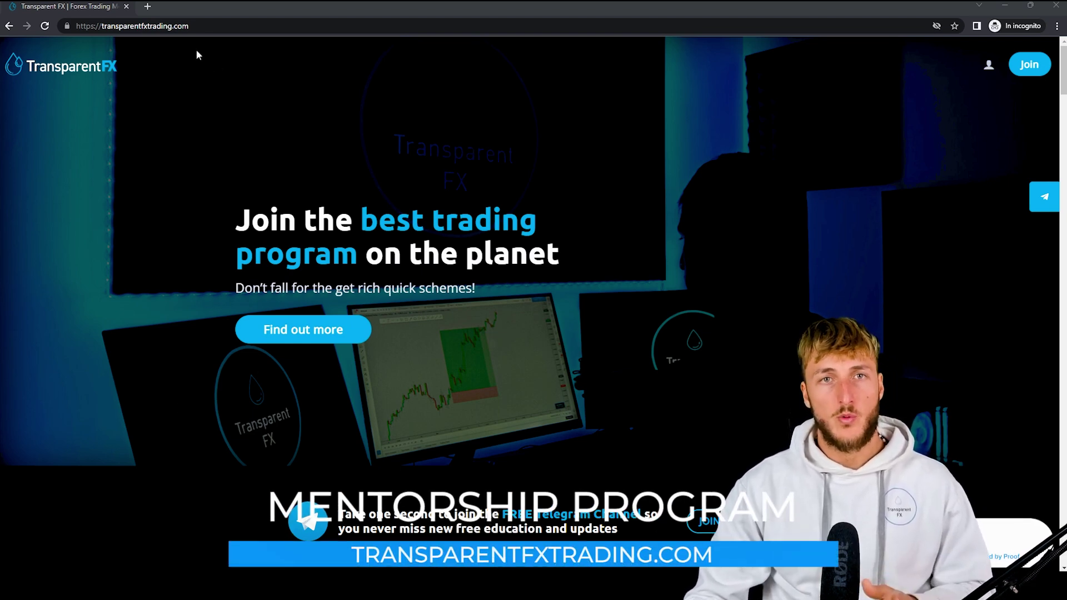
{"action": "left_click_drag", "start_coordinate": [189, 26], "coordinate": [109, 25]}
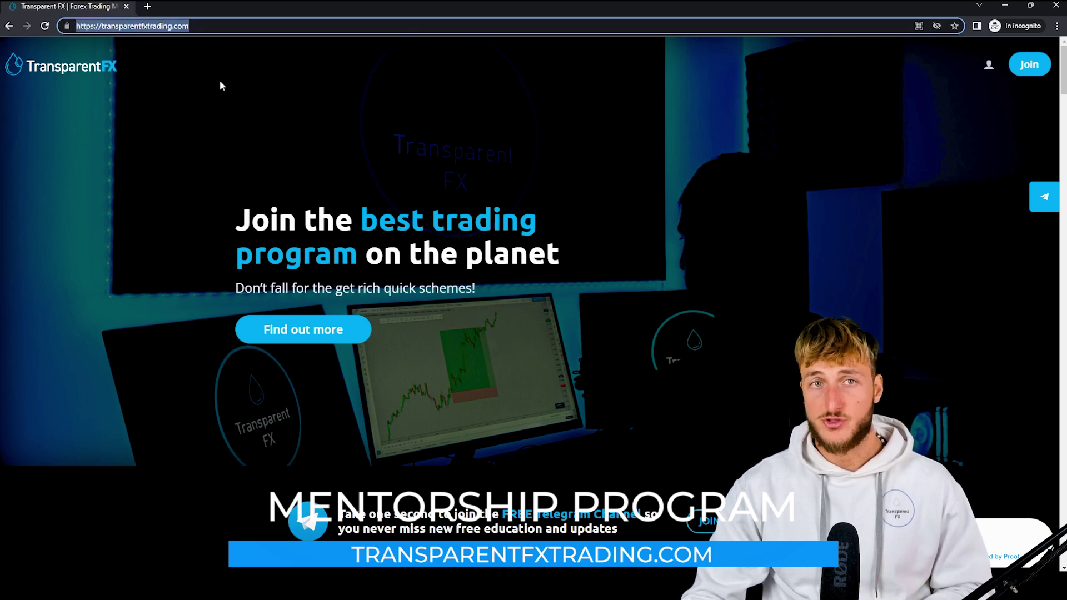
{"action": "key", "text": "Tab"}
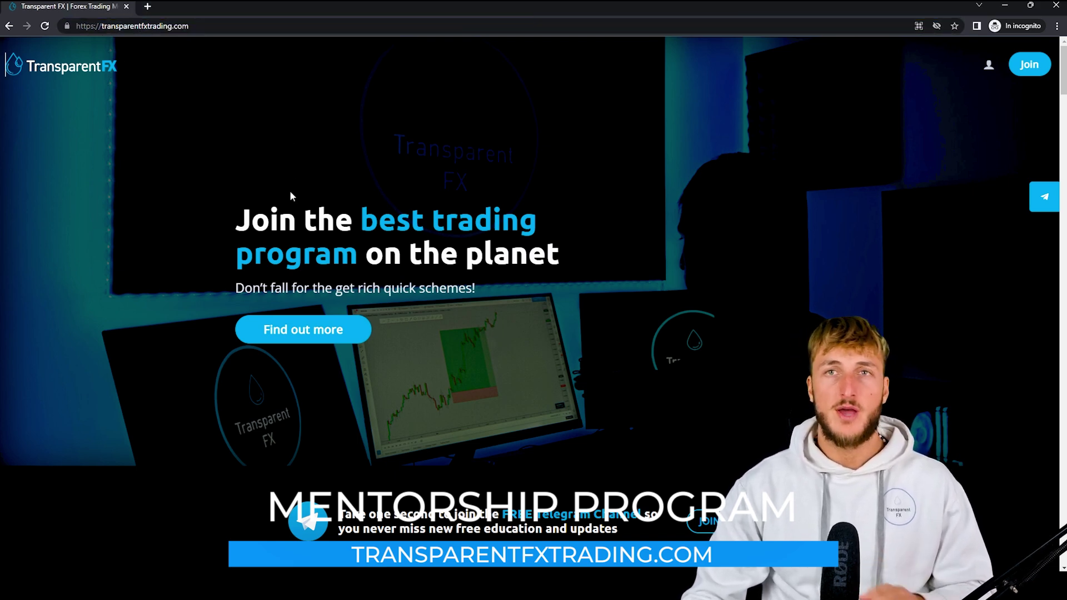
{"action": "scroll", "coordinate": [292, 211], "scroll_direction": "down", "scroll_amount": 8}
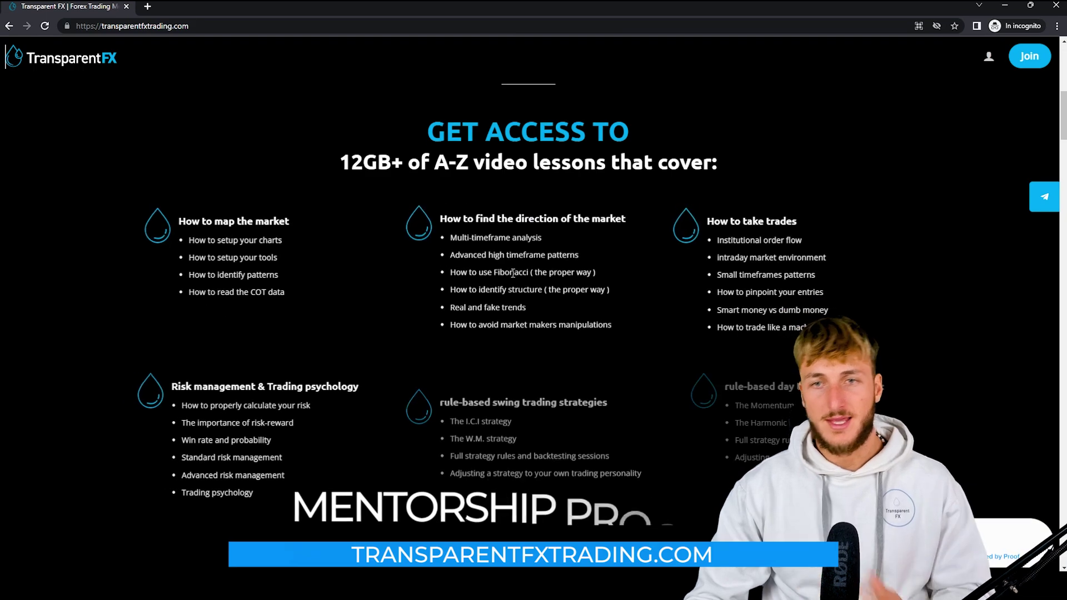
{"action": "scroll", "coordinate": [511, 273], "scroll_direction": "down", "scroll_amount": 3}
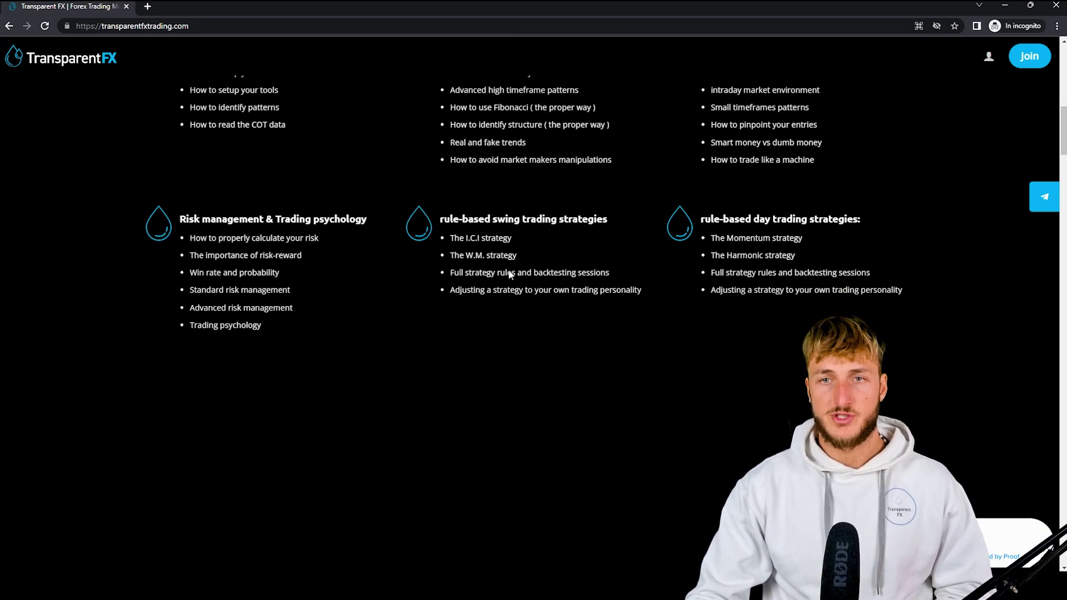
{"action": "scroll", "coordinate": [510, 273], "scroll_direction": "down", "scroll_amount": 4}
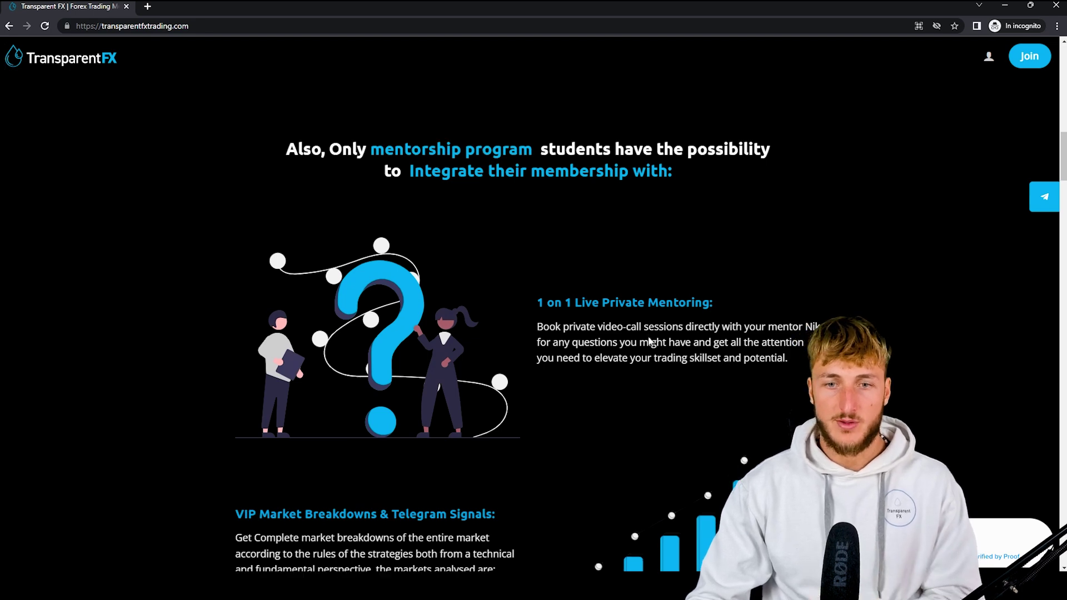
{"action": "scroll", "coordinate": [334, 338], "scroll_direction": "down", "scroll_amount": 3}
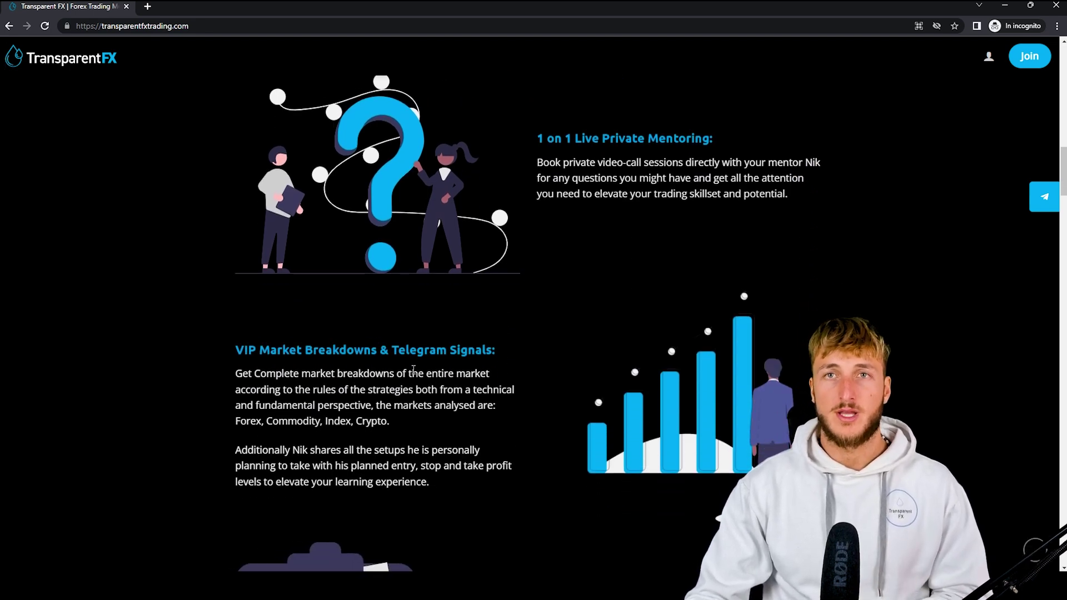
{"action": "scroll", "coordinate": [413, 369], "scroll_direction": "down", "scroll_amount": 7}
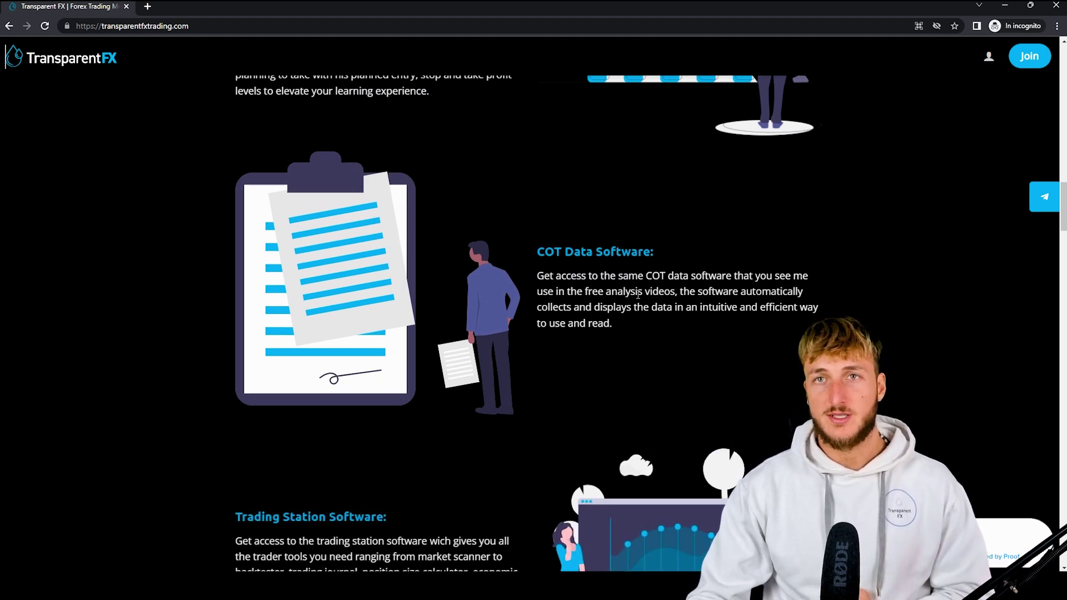
{"action": "scroll", "coordinate": [428, 319], "scroll_direction": "down", "scroll_amount": 3}
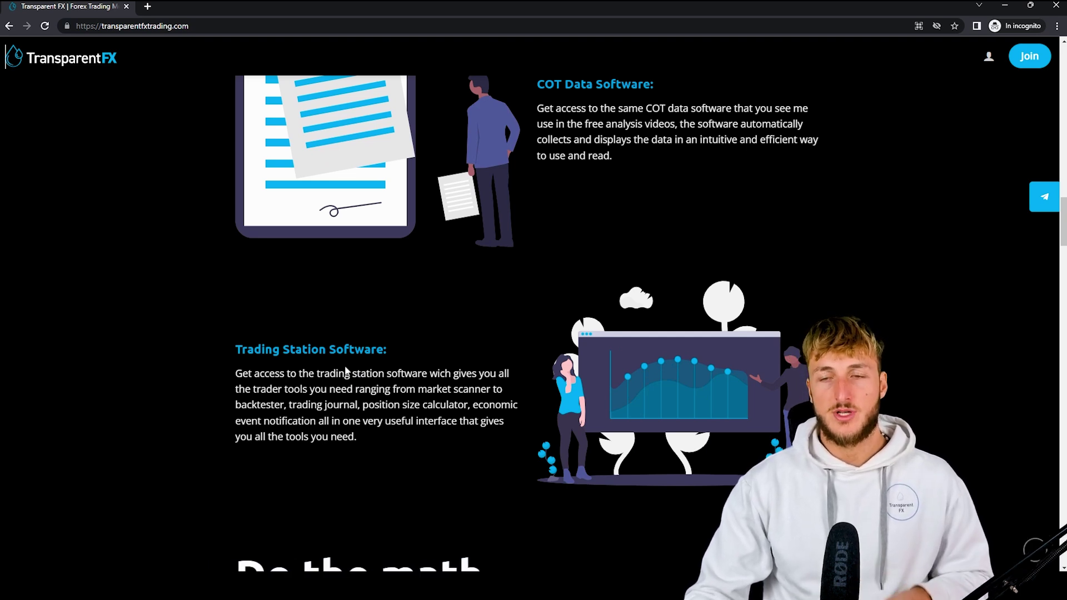
{"action": "scroll", "coordinate": [422, 320], "scroll_direction": "down", "scroll_amount": 6}
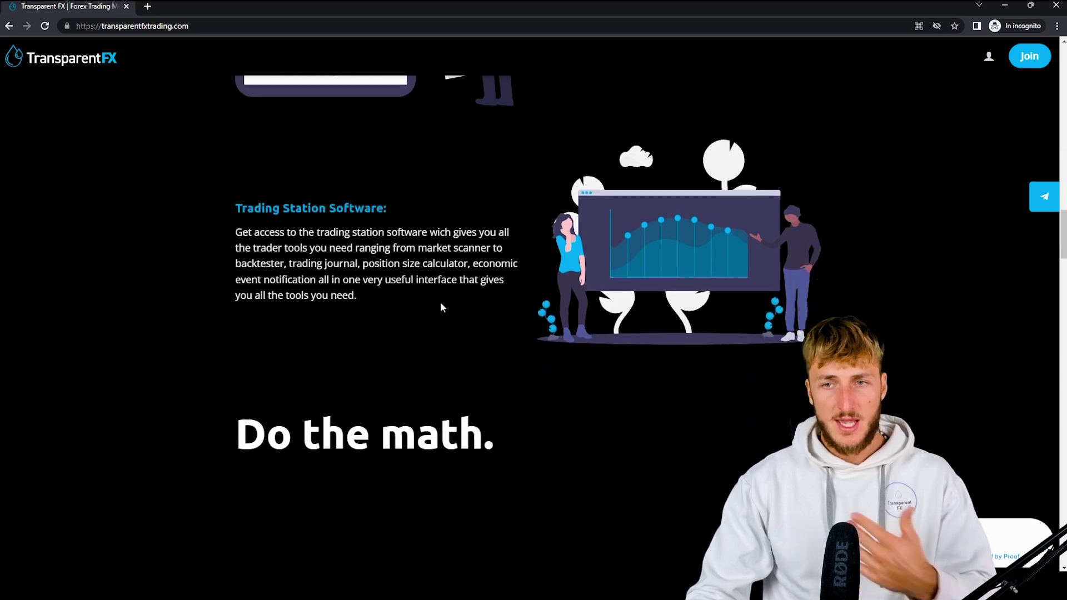
{"action": "scroll", "coordinate": [522, 397], "scroll_direction": "down", "scroll_amount": 6}
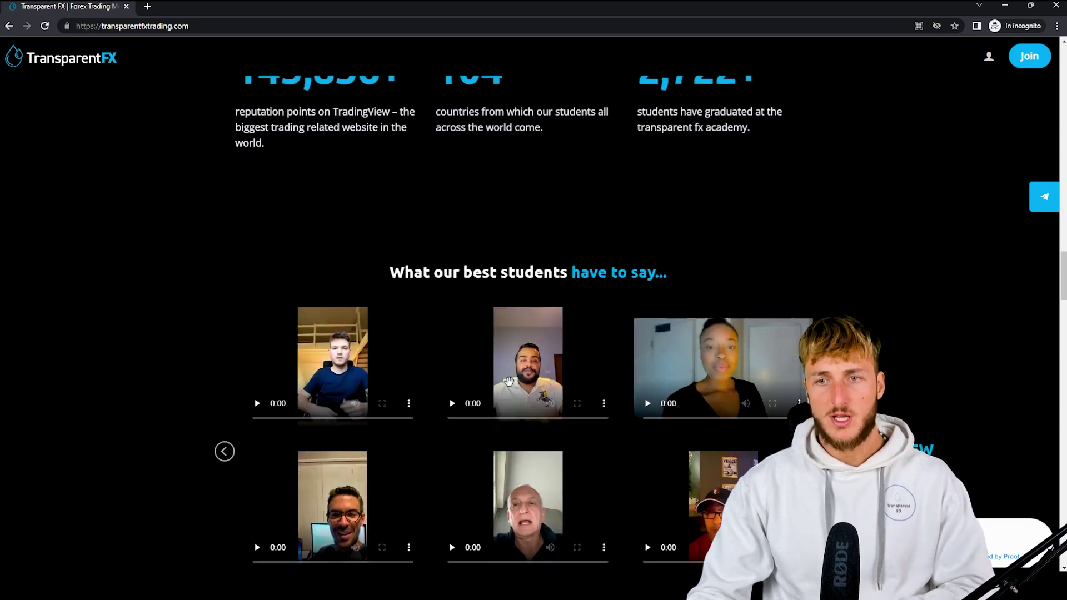
{"action": "scroll", "coordinate": [566, 408], "scroll_direction": "up", "scroll_amount": 7}
{"action": "scroll", "coordinate": [567, 407], "scroll_direction": "up", "scroll_amount": 20}
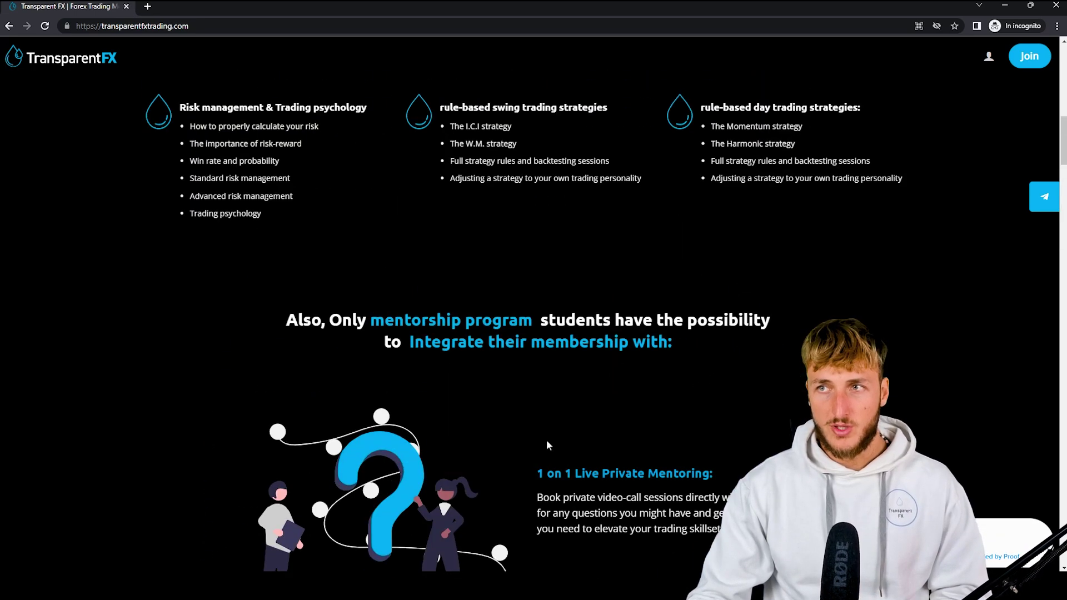
{"action": "scroll", "coordinate": [548, 437], "scroll_direction": "up", "scroll_amount": 1}
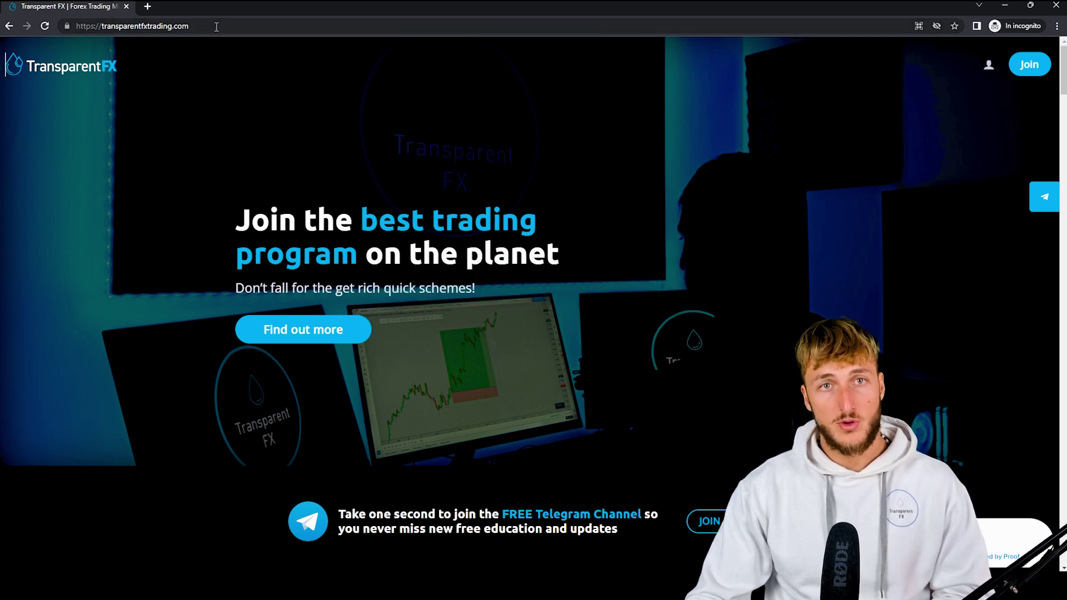
Highlight the Transparent FX URL in the browser address bar for viewers
{"action": "left_click_drag", "start_coordinate": [189, 25], "coordinate": [109, 26]}
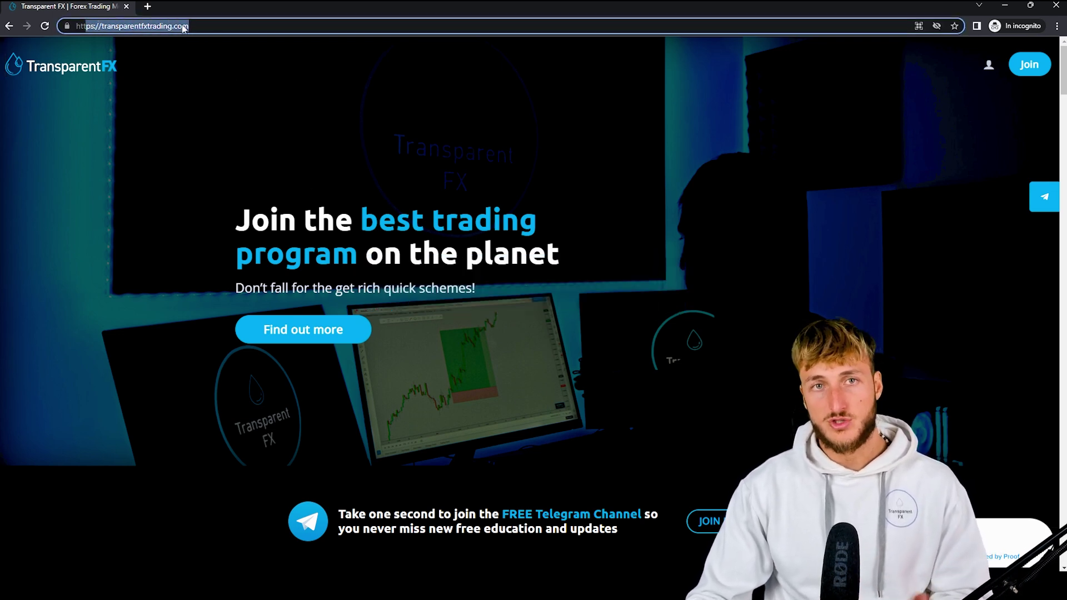